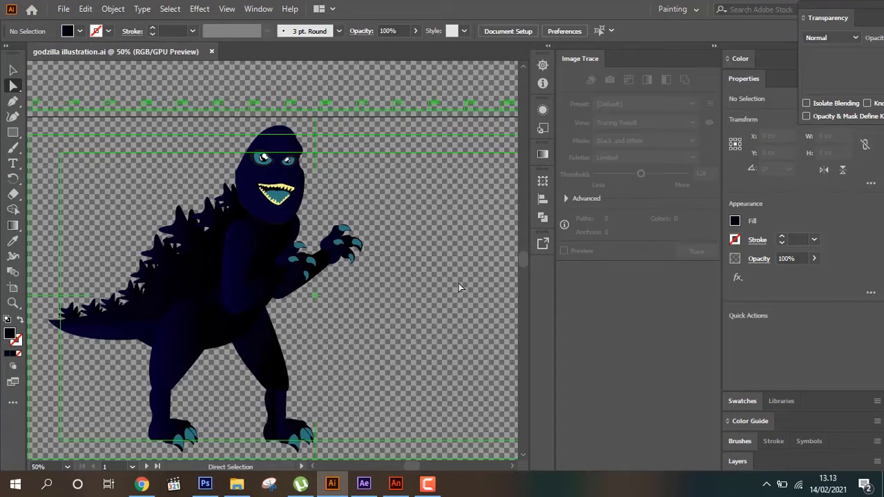
# Switch to Chrome showing the GODZILLA vs. KONG (2021) teaser trailer on YouTube.
pyautogui.click(142, 484)
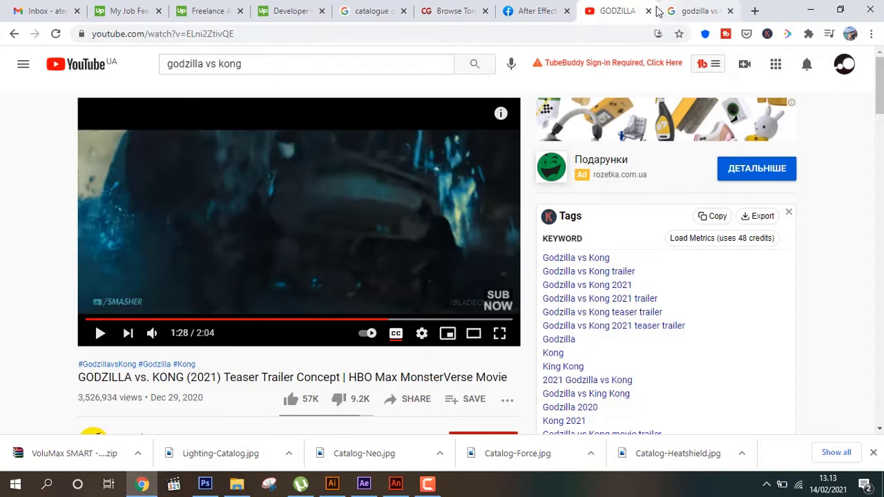
# Play the Godzilla vs Kong teaser, pause it at 1:33, and return to Illustrator.
pyautogui.click(100, 334)
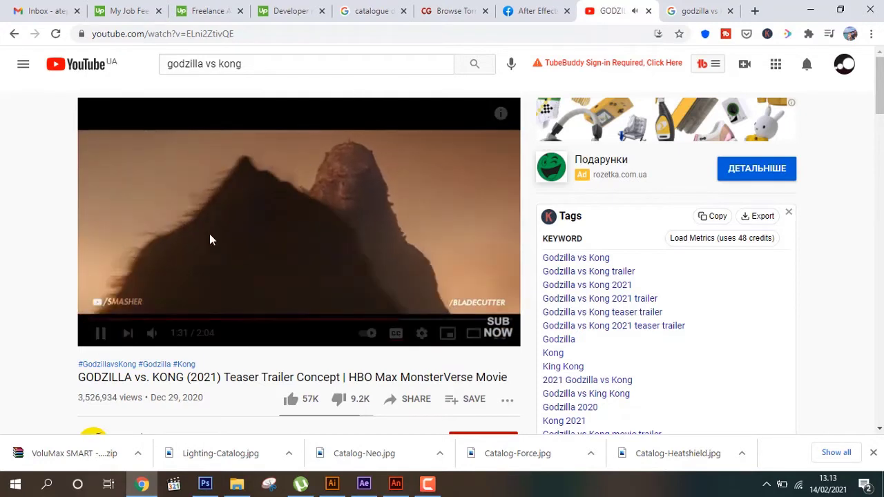
pyautogui.click(100, 334)
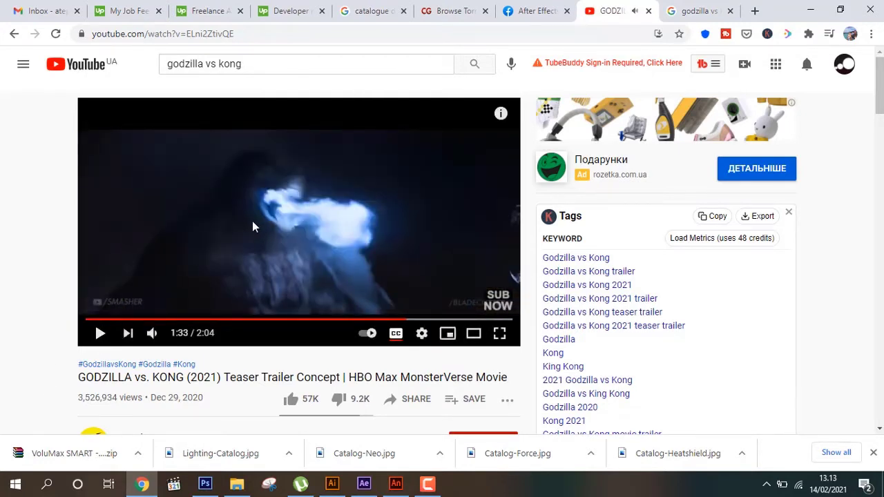
pyautogui.click(333, 483)
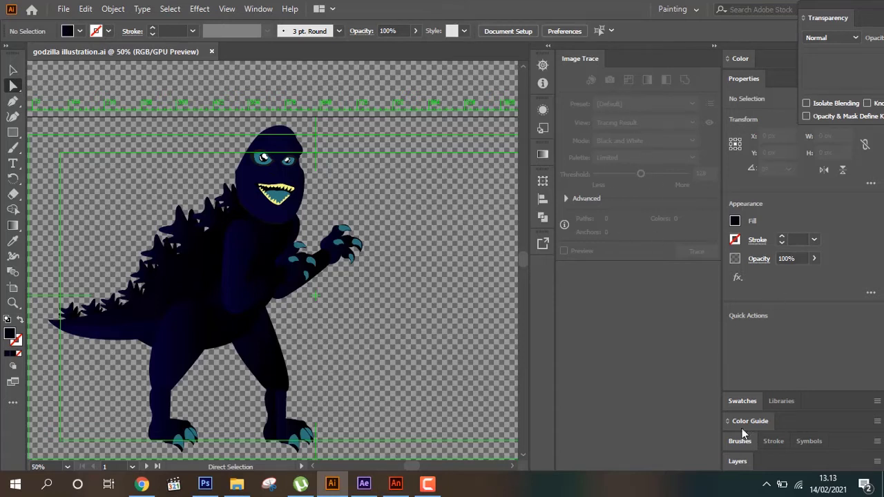
# In the Layers panel, select back leg, back foot and fin, toggling the fin's visibility off and on.
pyautogui.click(735, 463)
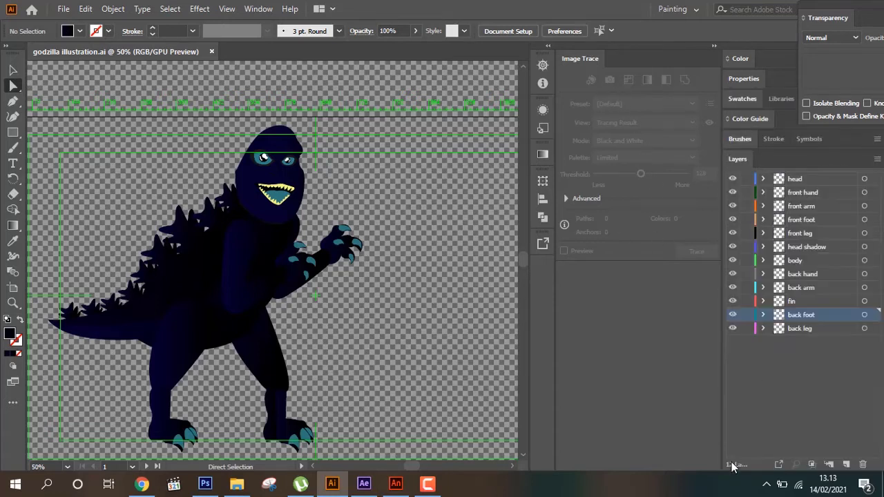
pyautogui.click(800, 331)
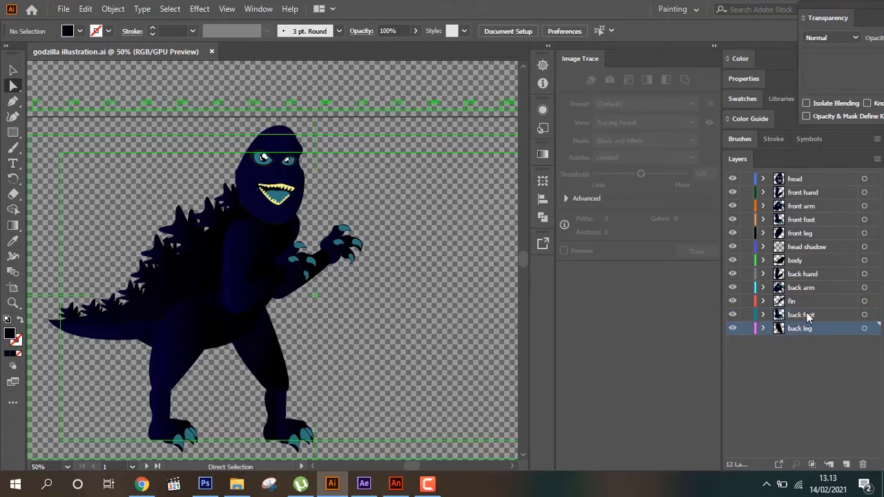
pyautogui.click(806, 315)
pyautogui.click(806, 304)
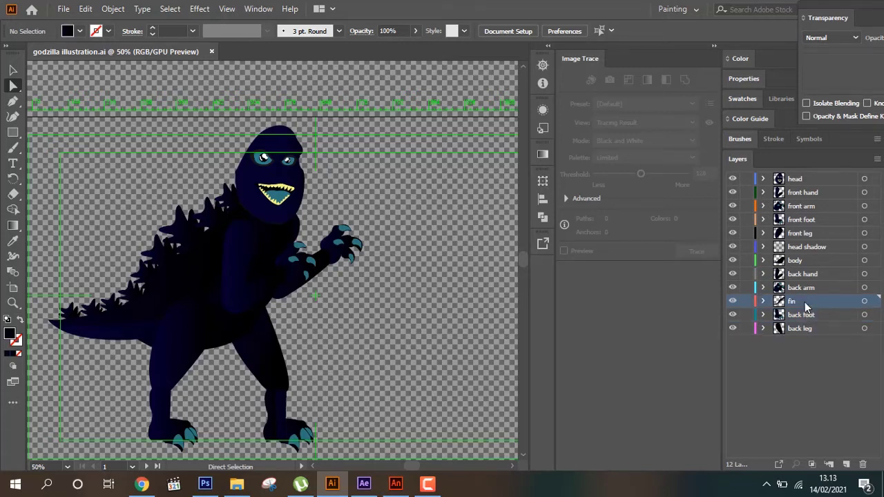
pyautogui.click(733, 302)
pyautogui.click(733, 302)
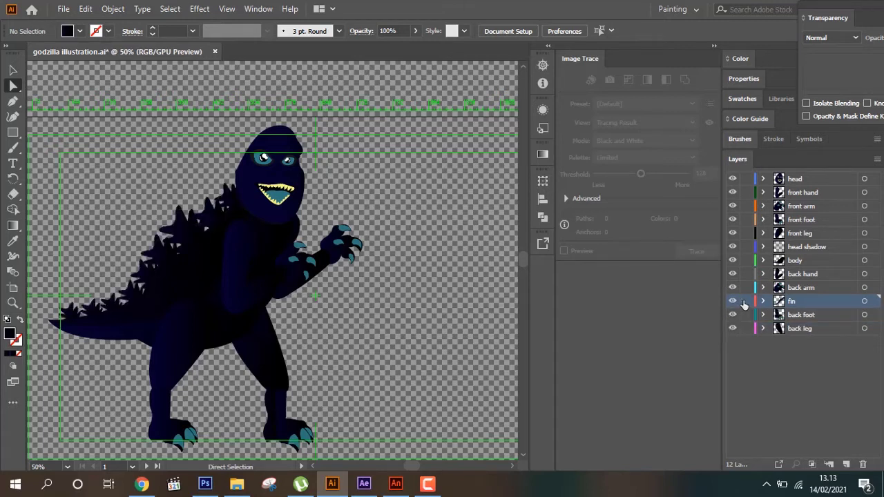
pyautogui.click(733, 302)
pyautogui.click(733, 302)
# Hide and reshow the back arm, then select back hand and body and make head shadow visible.
pyautogui.click(807, 288)
pyautogui.click(733, 288)
pyautogui.click(733, 288)
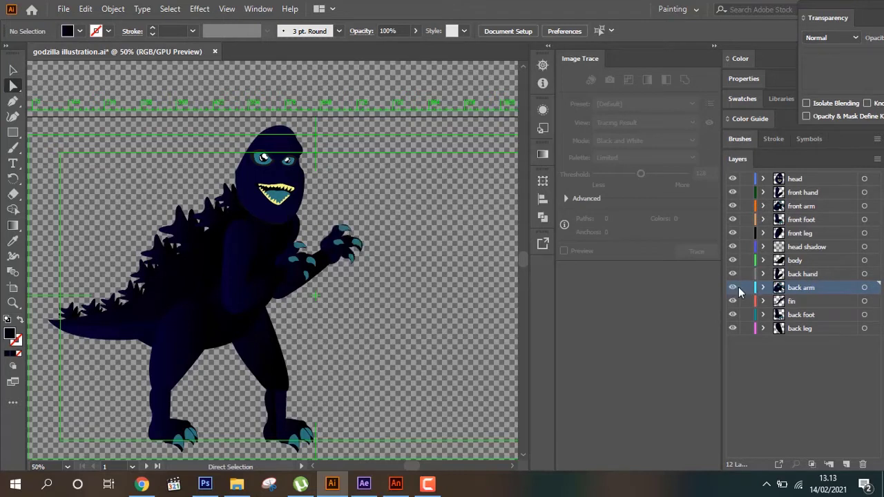
pyautogui.click(804, 275)
pyautogui.click(805, 262)
pyautogui.click(810, 248)
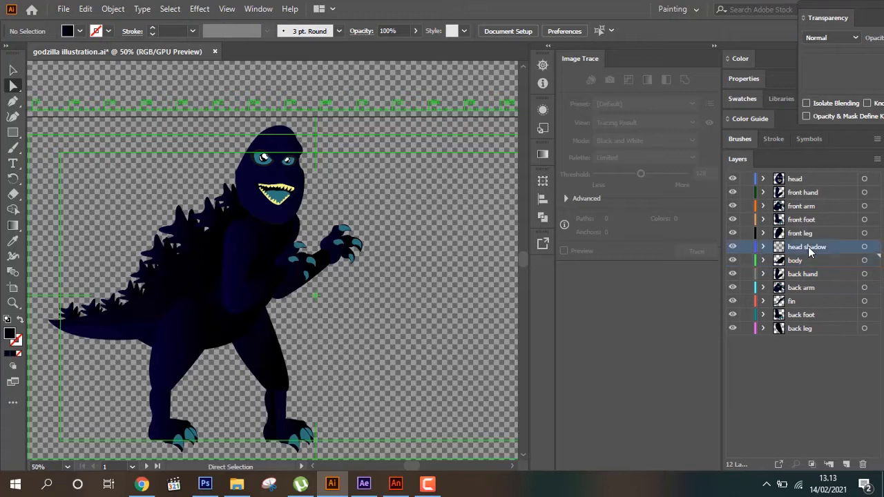
pyautogui.click(735, 247)
# Step through the front leg, front foot, front arm and front hand layers.
pyautogui.click(807, 234)
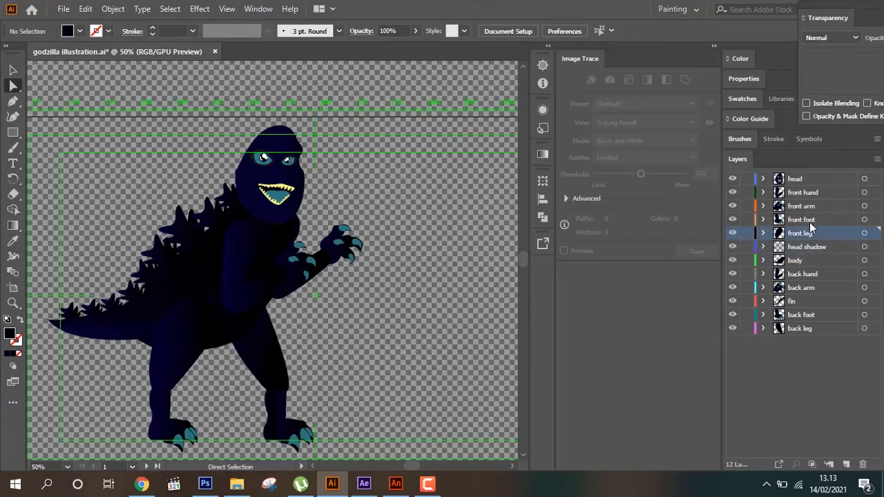
pyautogui.click(812, 221)
pyautogui.click(811, 206)
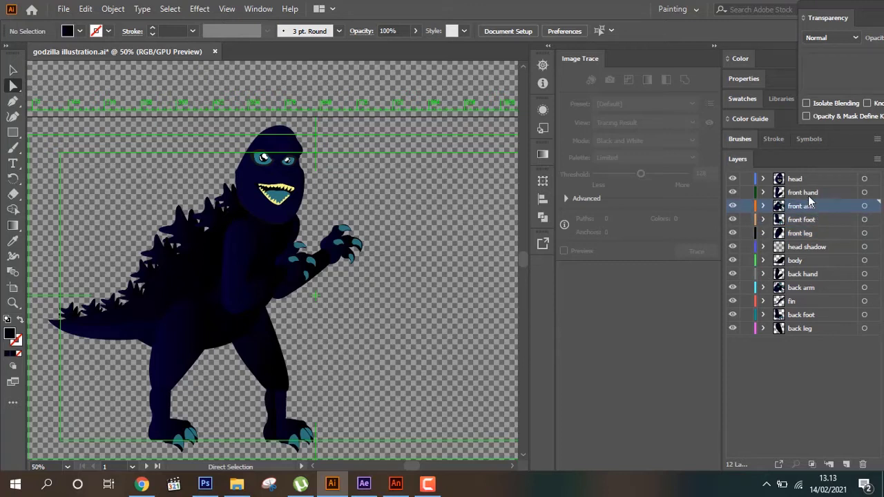
pyautogui.click(810, 194)
# Select the head layer at the top of the Layers panel.
pyautogui.click(796, 181)
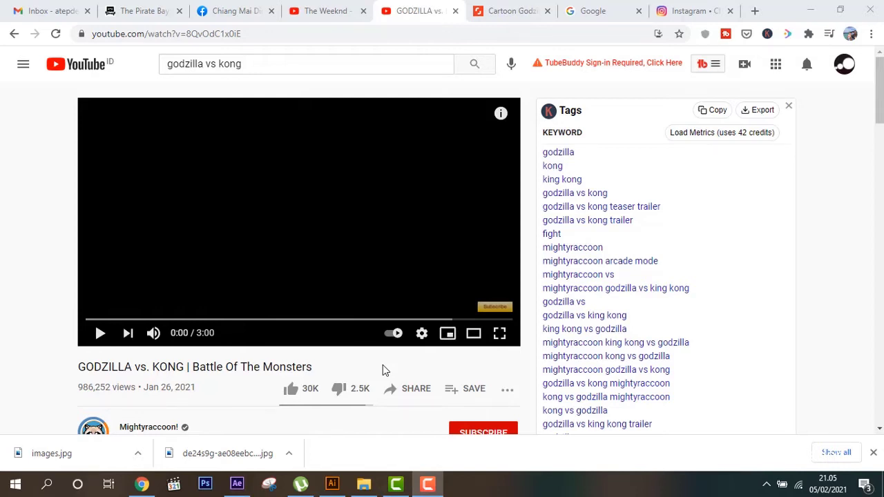
# Play Battle Of The Monsters, skip ahead and pause at 1:24, then go to the Shutterstock tab.
pyautogui.click(101, 334)
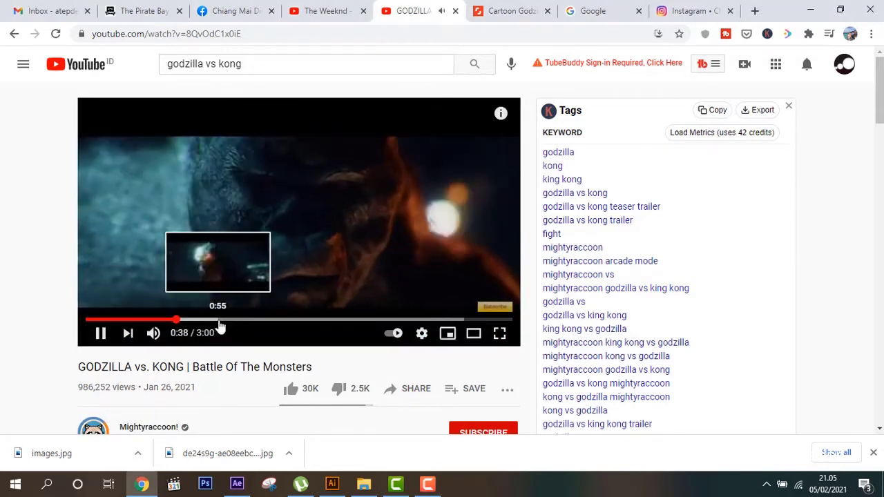
pyautogui.moveTo(176, 320); pyautogui.dragTo(228, 319)
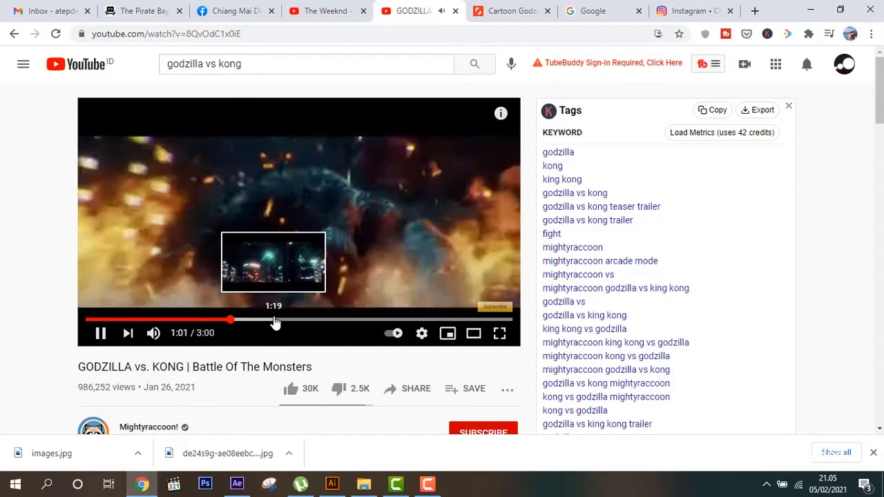
pyautogui.click(276, 321)
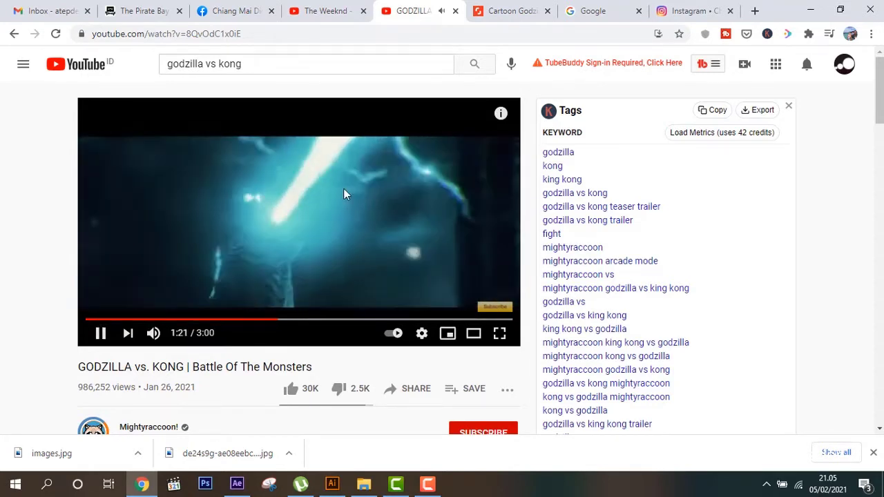
pyautogui.click(100, 334)
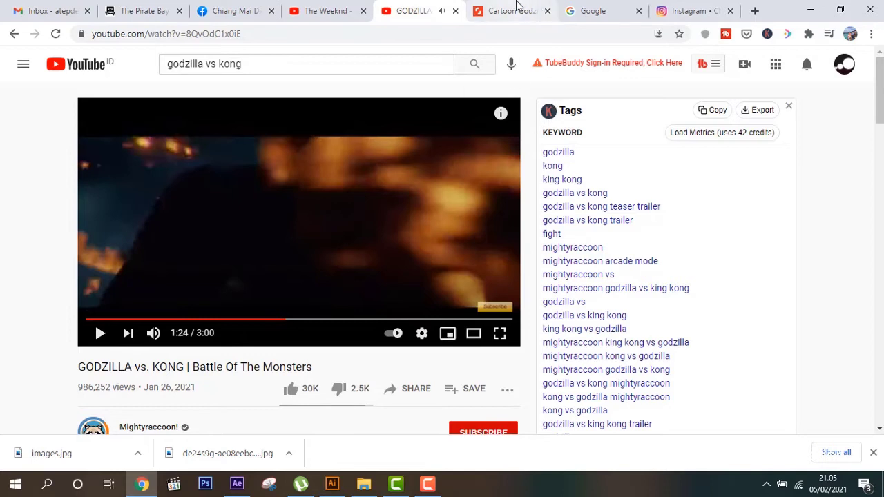
pyautogui.click(517, 10)
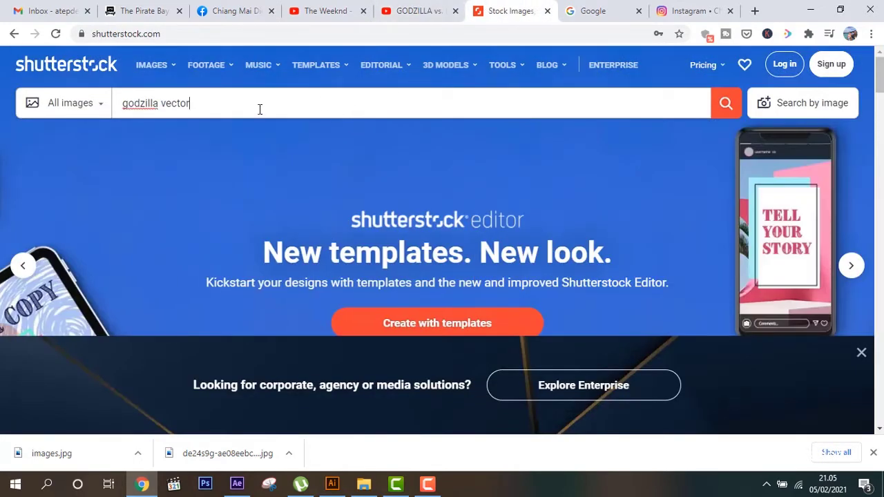
# Search Shutterstock for 'godzilla vector' and open the Cartoon Godzilla vector illustration.
pyautogui.click(258, 108)
pyautogui.click(734, 114)
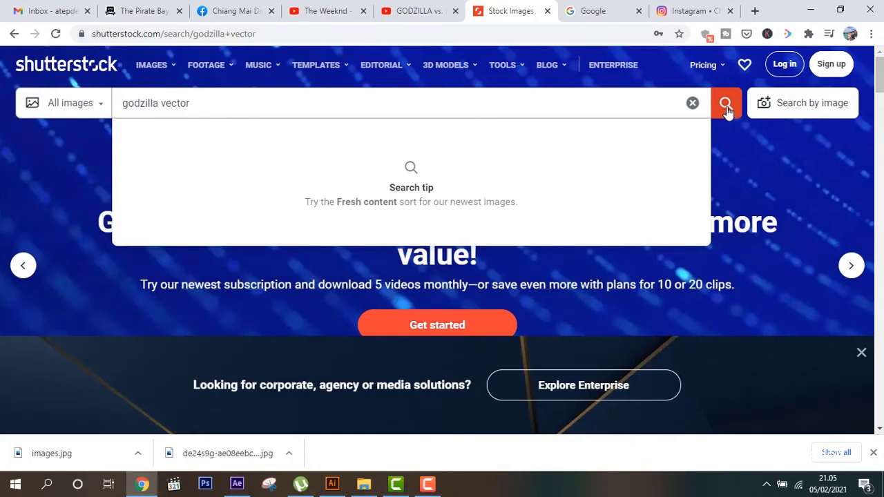
pyautogui.scroll(-3, 458, 272)
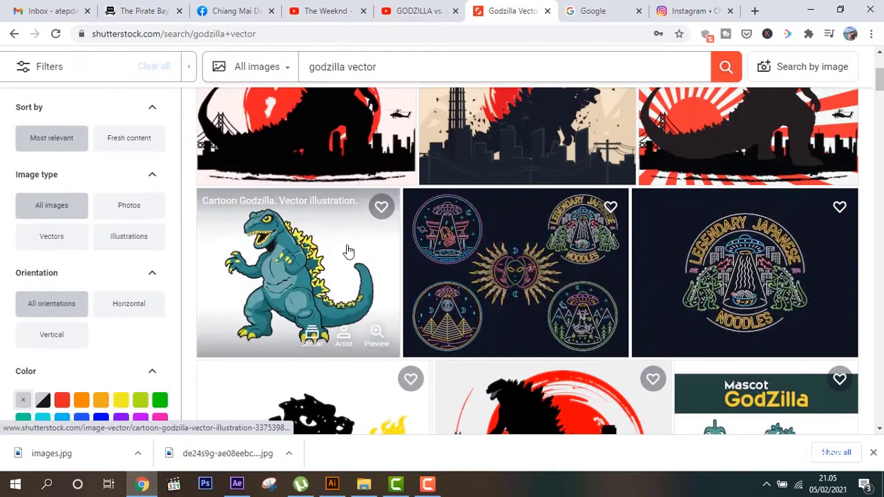
pyautogui.click(310, 250)
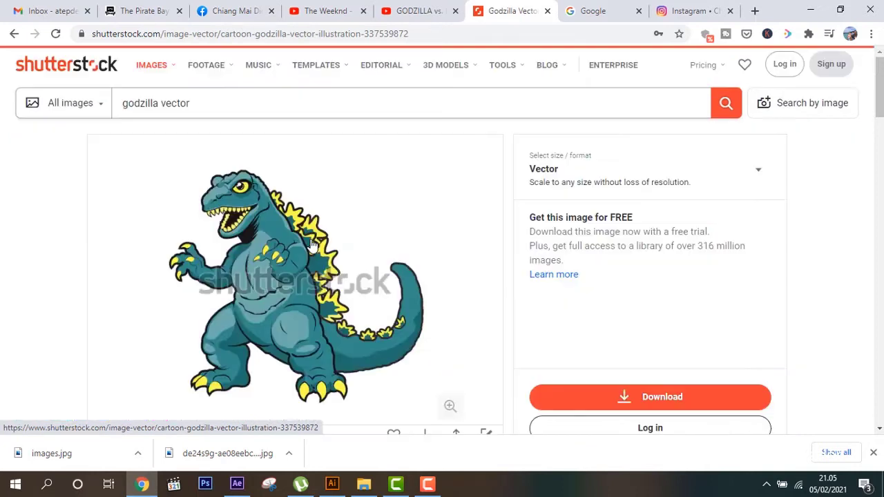
pyautogui.click(602, 8)
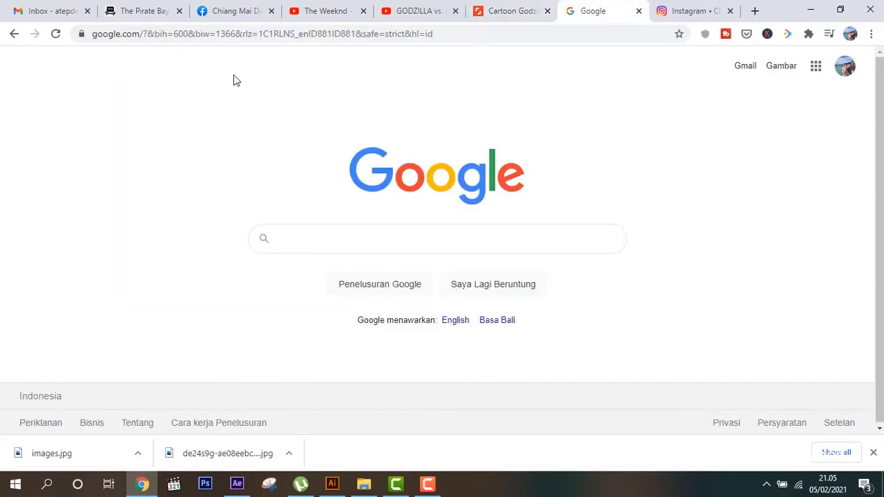
# Search Google Images for 'godzilla vs kong' and scroll through the results.
pyautogui.click(393, 231)
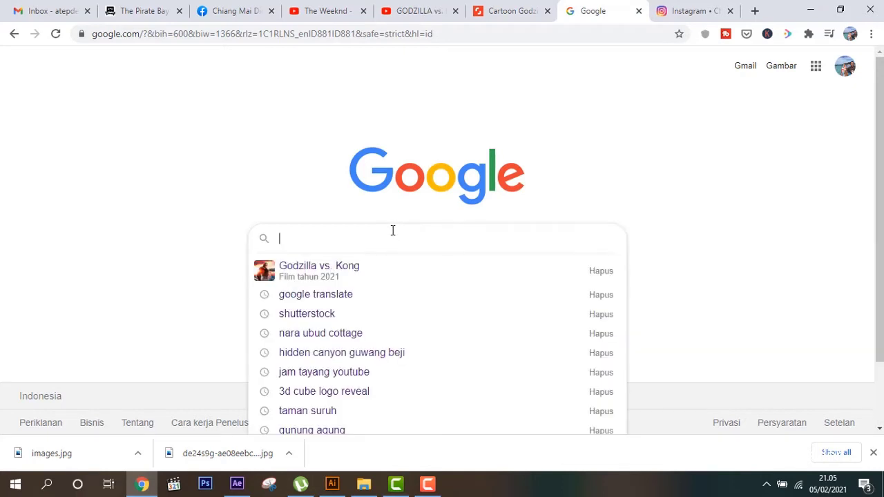
pyautogui.click(371, 273)
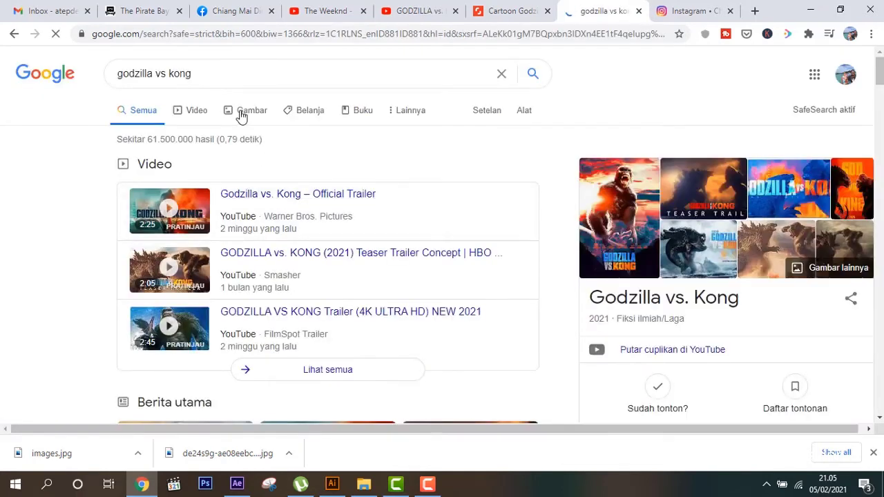
pyautogui.click(241, 111)
pyautogui.scroll(-2, 410, 266)
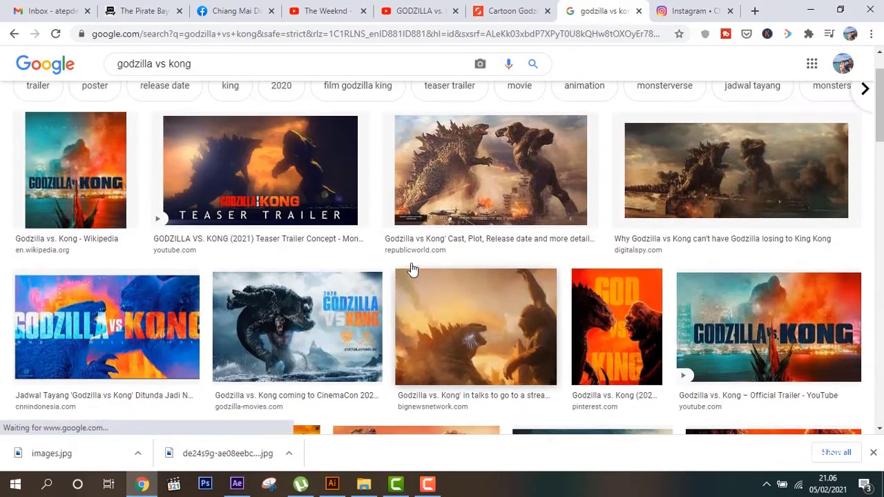
pyautogui.scroll(-4, 522, 200)
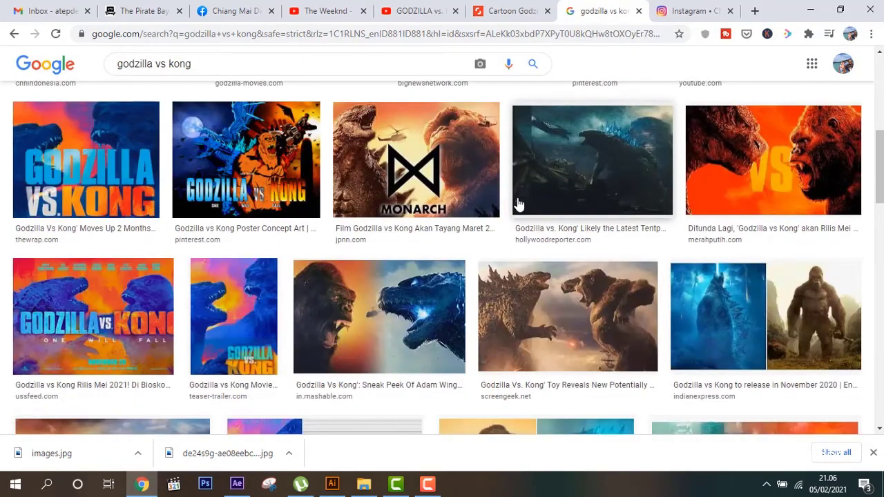
pyautogui.scroll(-1, 518, 207)
pyautogui.scroll(-2, 518, 206)
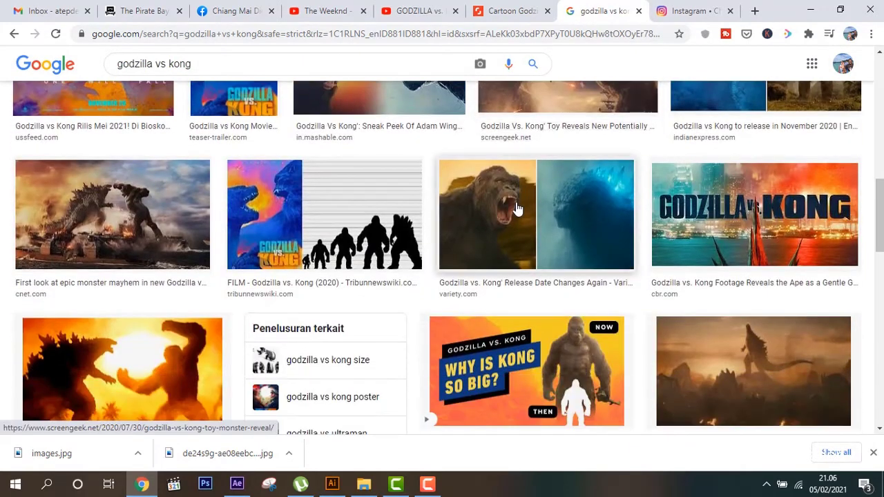
pyautogui.scroll(-1, 518, 208)
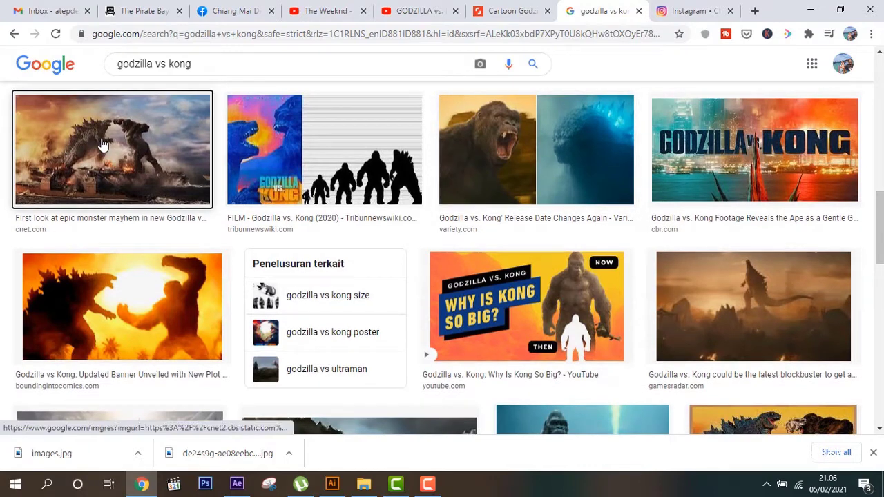
# Save the cnet battle image as godzillamain.jpg and return to the Shutterstock page.
pyautogui.click(103, 145)
pyautogui.rightClick(681, 217)
pyautogui.click(721, 354)
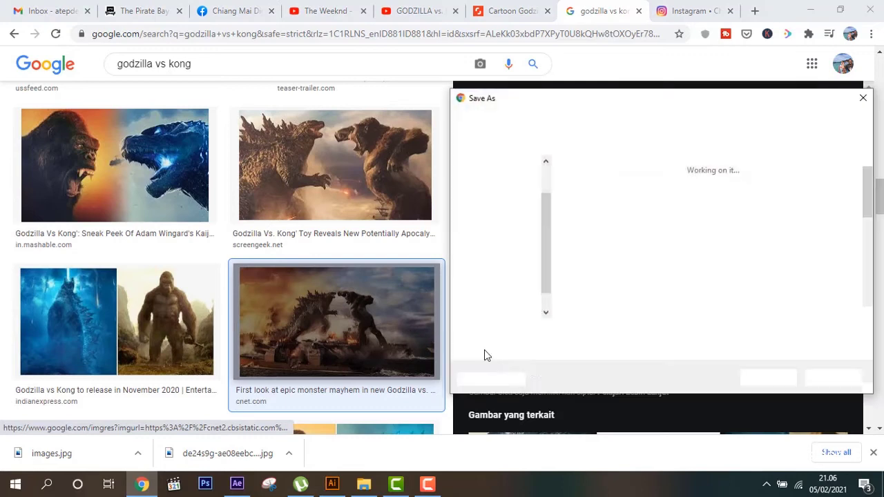
pyautogui.press('Return')
pyautogui.click(513, 11)
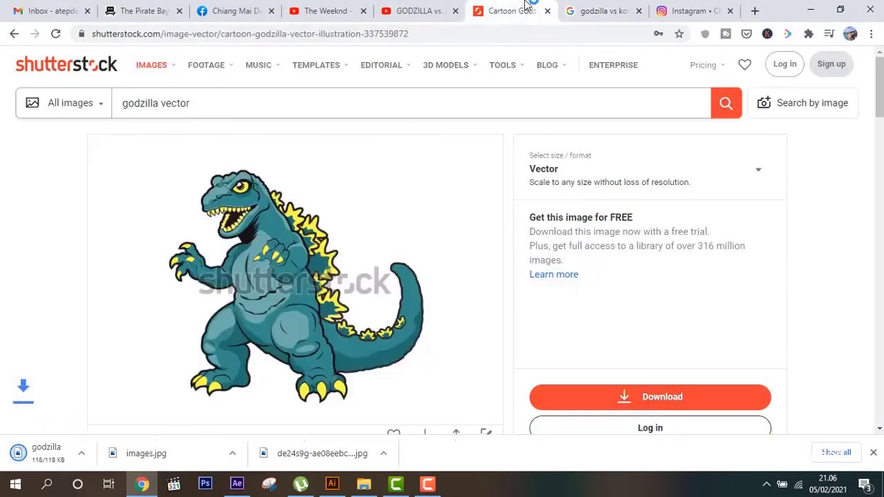
# Save the cartoon Godzilla preview as a .webp image and bring Illustrator forward.
pyautogui.rightClick(339, 209)
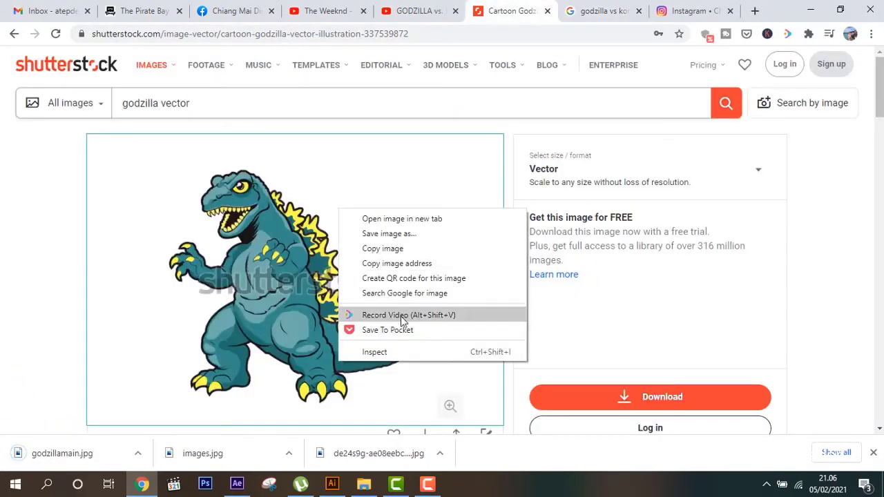
pyautogui.click(402, 235)
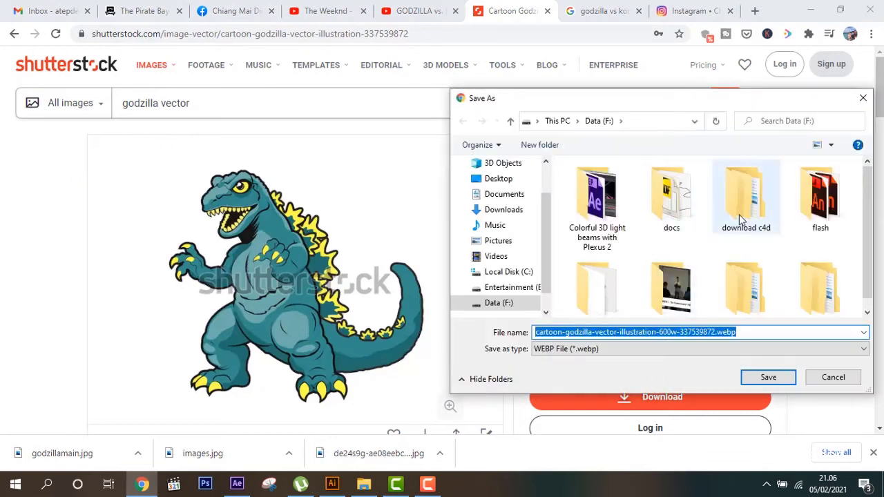
pyautogui.click(768, 378)
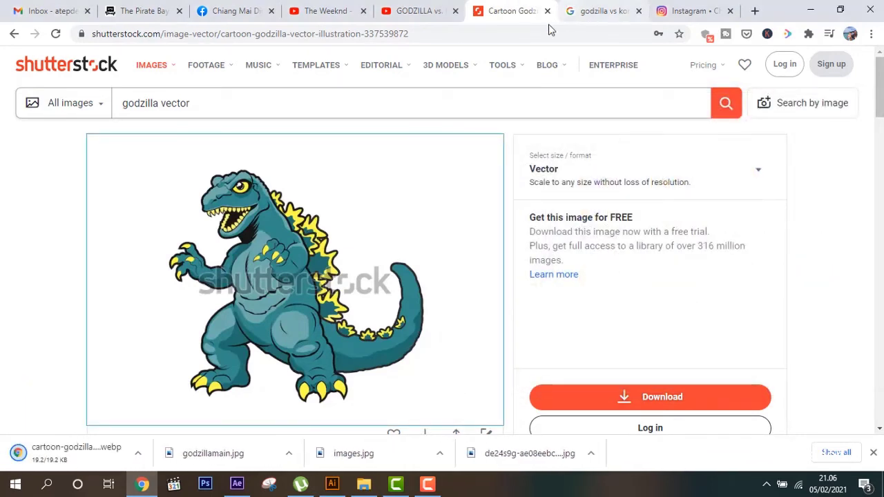
pyautogui.click(343, 487)
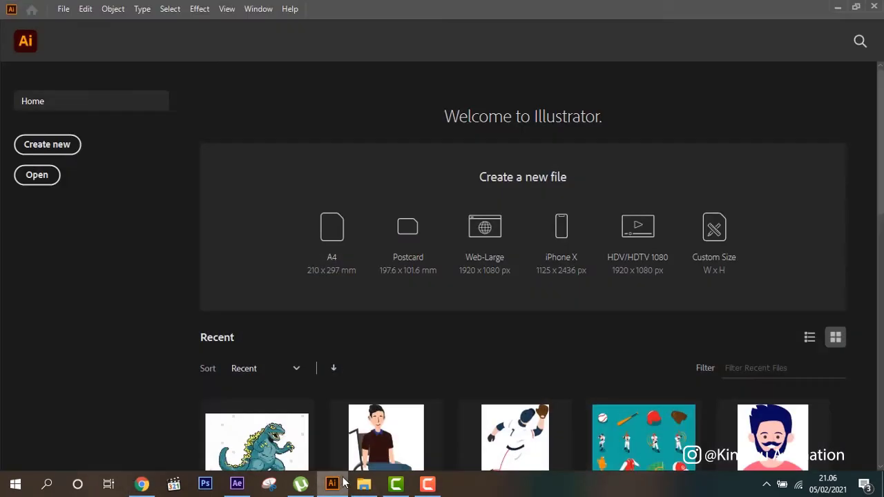
# Create a new document named godzilla at the preset 1280 × 720 px size.
pyautogui.click(62, 9)
pyautogui.click(78, 25)
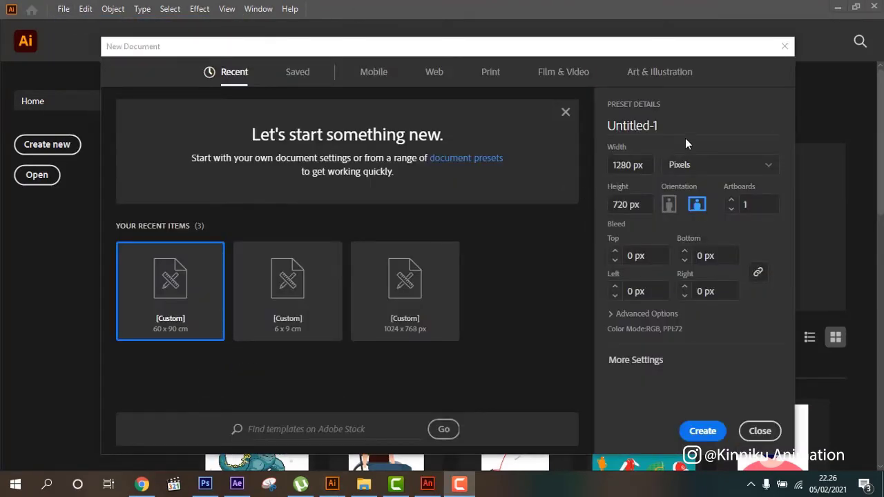
pyautogui.click(620, 125)
pyautogui.write('godzilla')
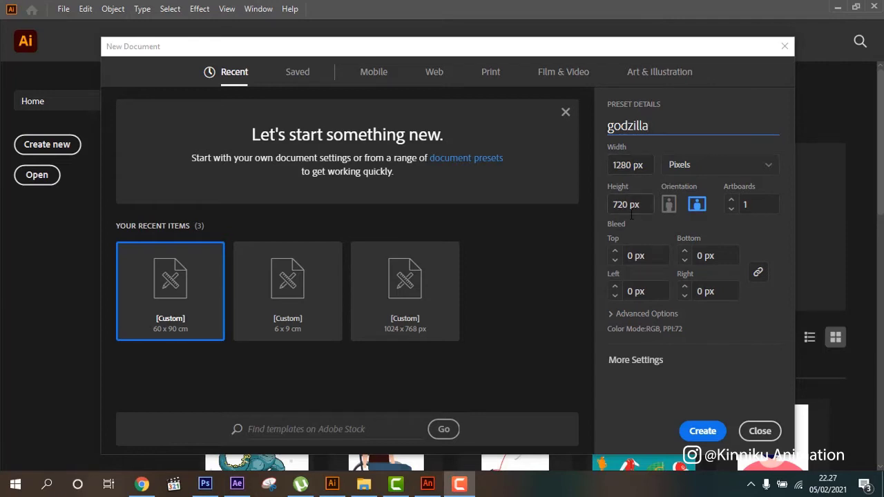
pyautogui.click(719, 432)
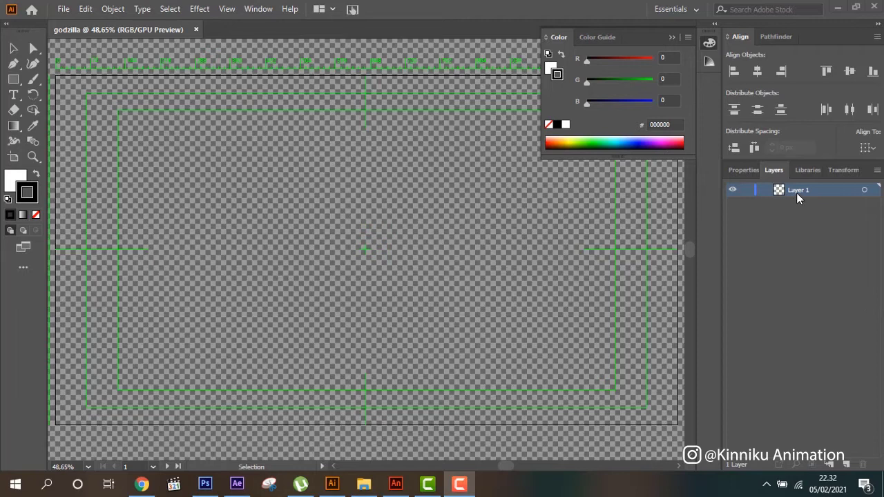
# Add new layers until there are twelve, undoing an accidental sublayer.
pyautogui.click(844, 465)
pyautogui.click(845, 465)
pyautogui.click(844, 465)
pyautogui.click(843, 465)
pyautogui.click(843, 465)
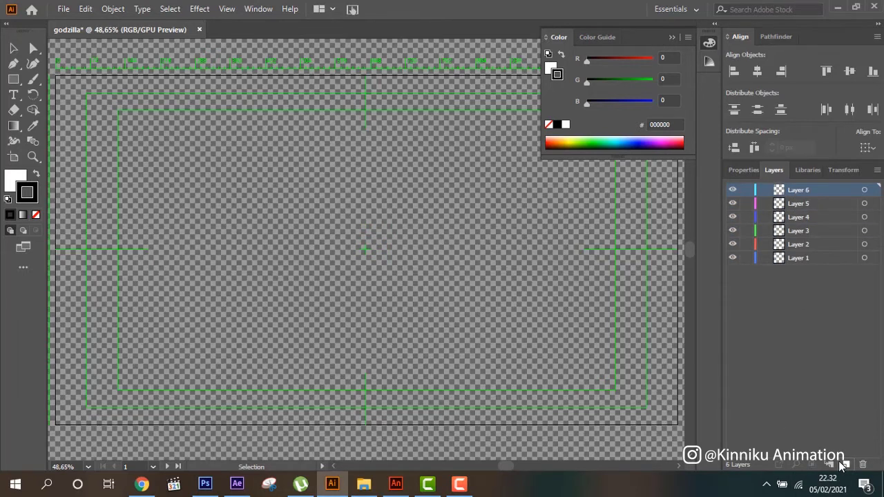
pyautogui.click(842, 465)
pyautogui.click(841, 465)
pyautogui.click(840, 465)
pyautogui.click(840, 465)
pyautogui.click(837, 465)
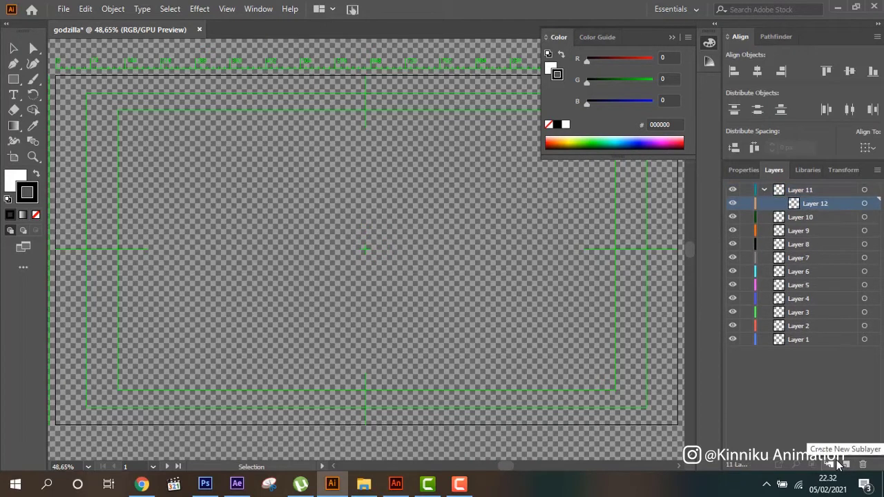
pyautogui.hotkey('ctrl', 'z')
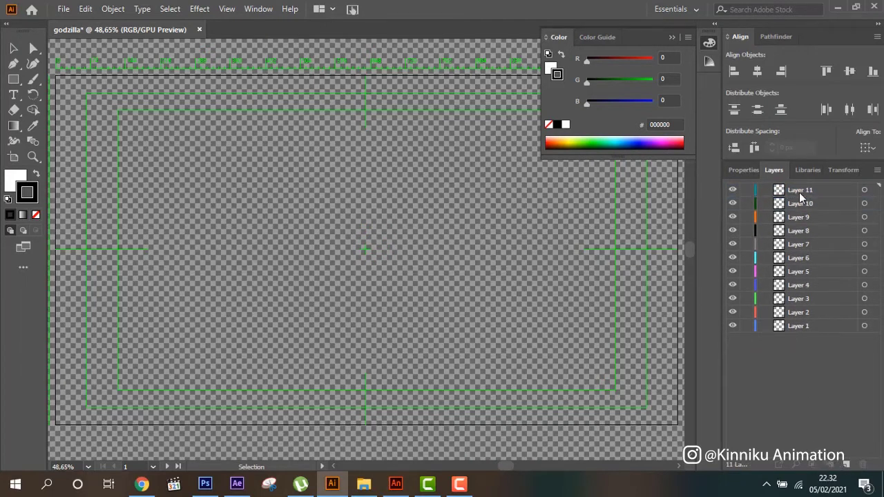
pyautogui.click(800, 191)
pyautogui.click(843, 465)
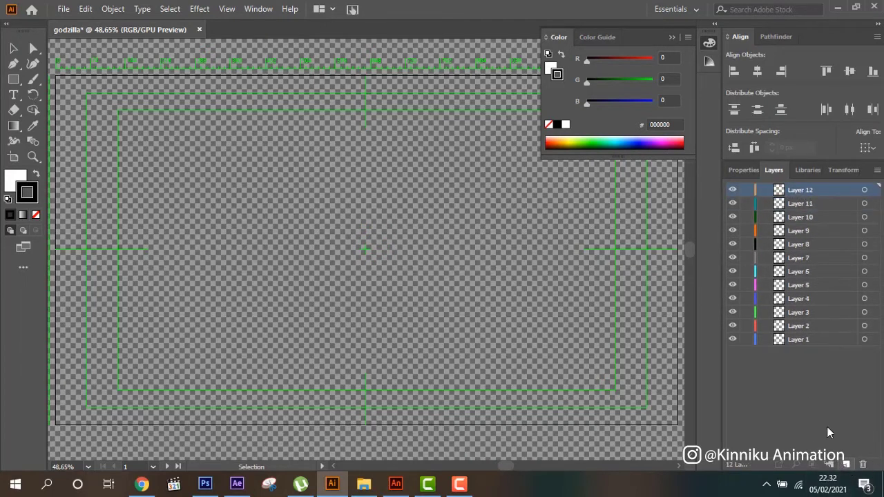
# Rename Layers 1–4 to head, fin, body and shadow.
pyautogui.doubleClick(799, 339)
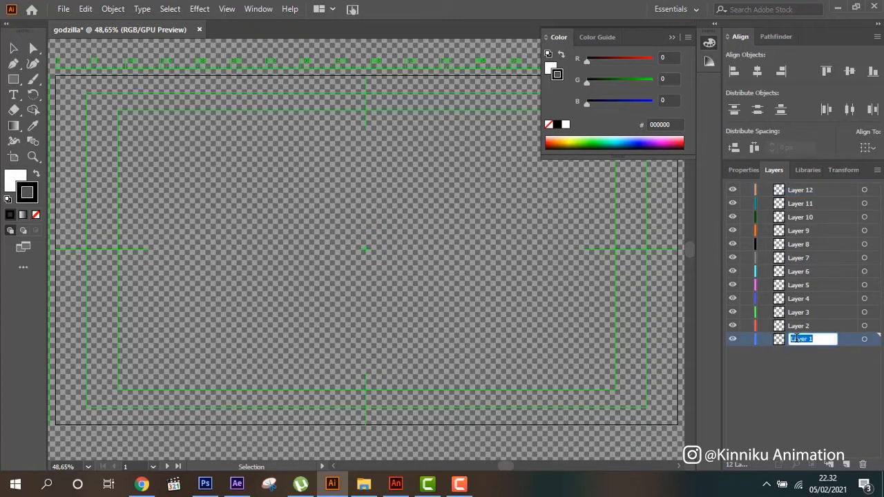
pyautogui.write('head')
pyautogui.press('Return')
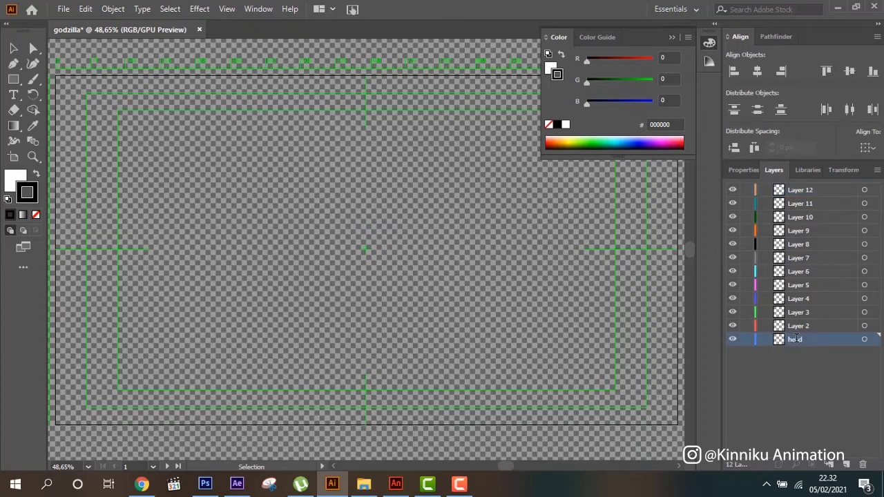
pyautogui.doubleClick(806, 326)
pyautogui.write('fin')
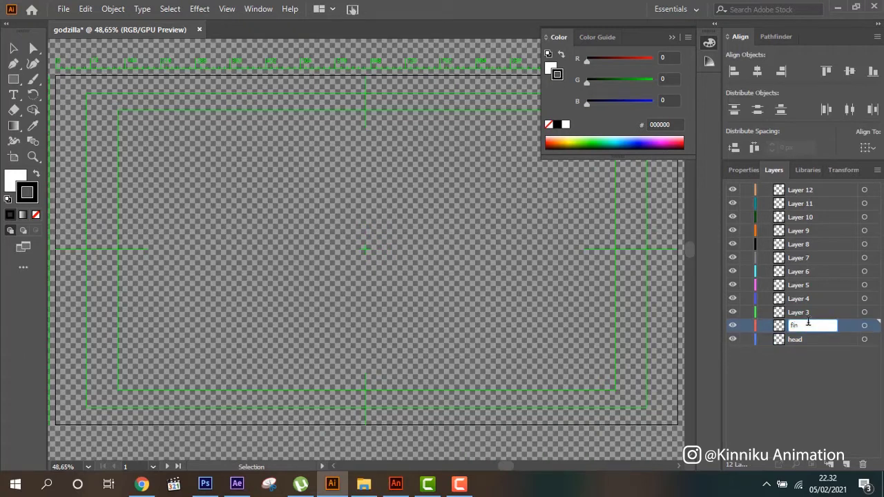
pyautogui.press('Return')
pyautogui.doubleClick(798, 312)
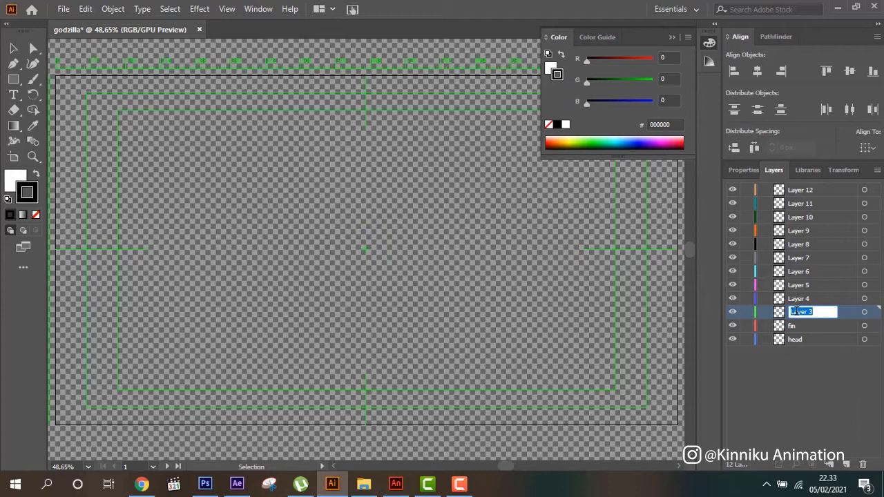
pyautogui.write('body')
pyautogui.press('Return')
pyautogui.doubleClick(798, 298)
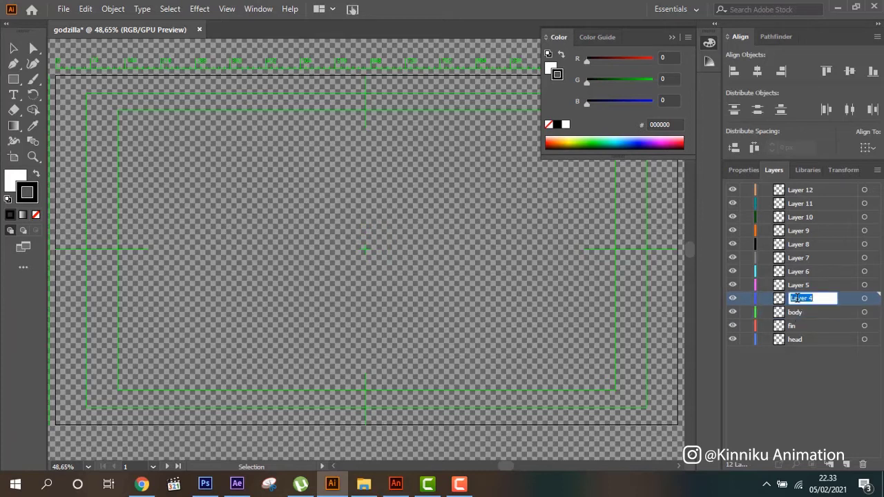
pyautogui.write('t')
pyautogui.press('Return')
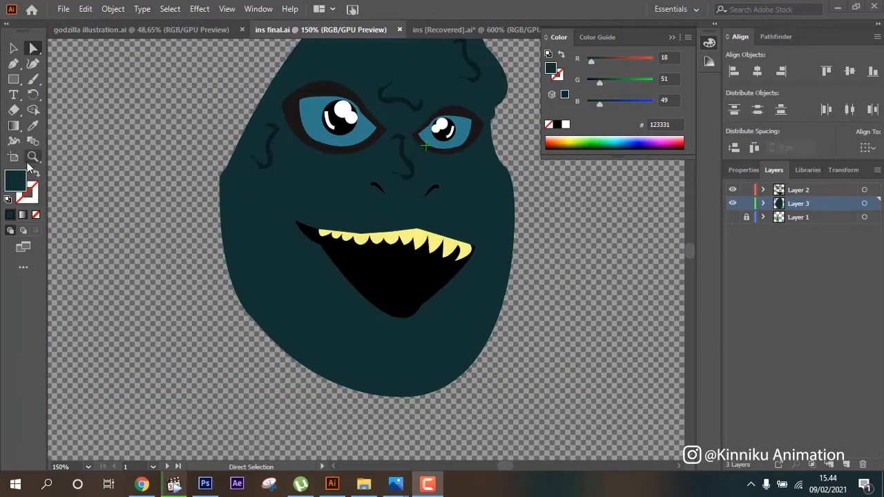
# Zoom in on the mouth and start a zigzag Pen path of teeth at its left edge.
pyautogui.press('z')
pyautogui.click(387, 251)
pyautogui.click(414, 262)
pyautogui.keyDown('alt'); pyautogui.click(354, 238); pyautogui.keyUp('alt')
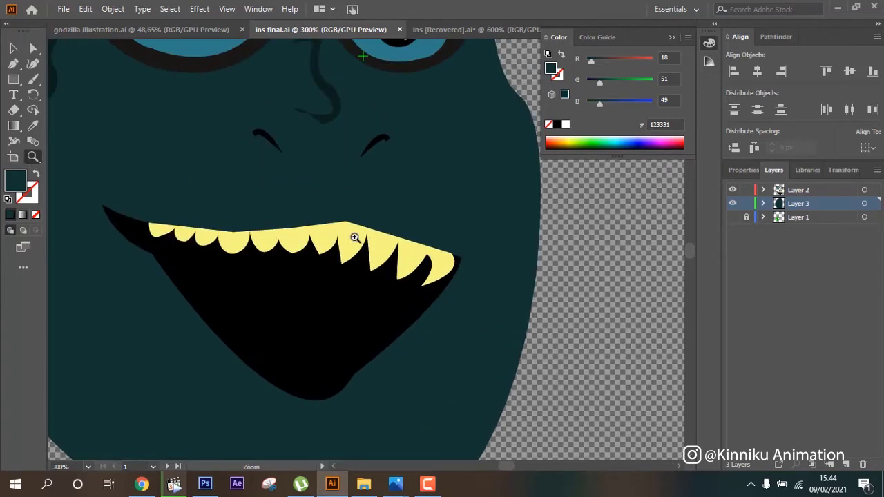
pyautogui.click(14, 63)
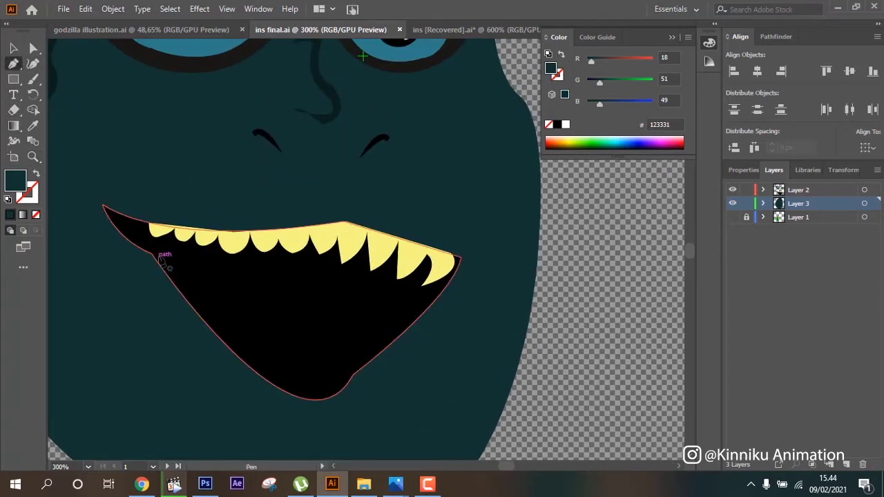
pyautogui.moveTo(151, 254); pyautogui.dragTo(177, 257)
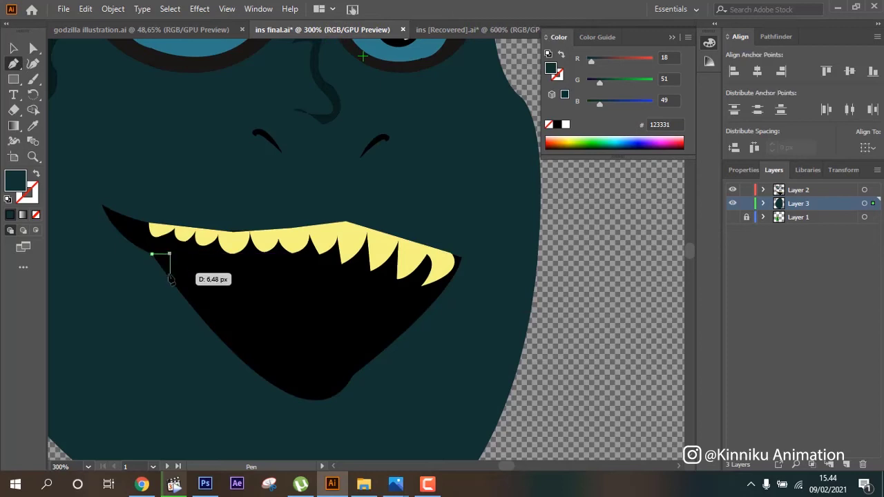
pyautogui.click(164, 271)
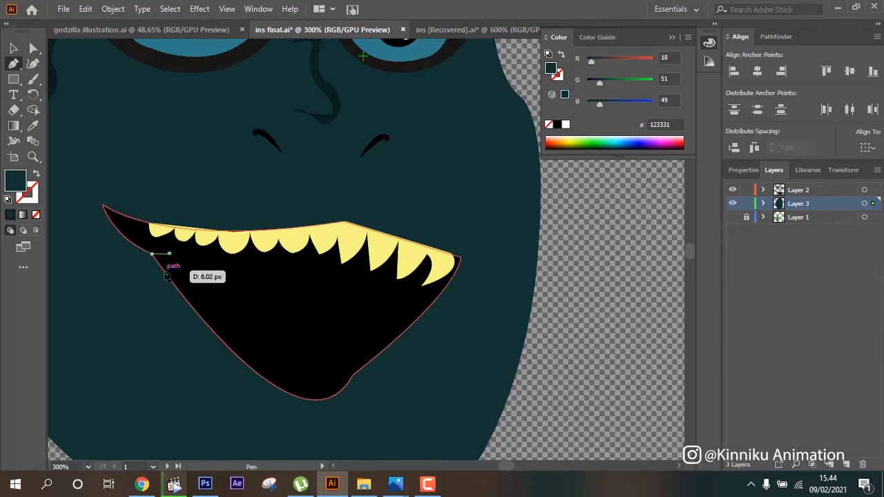
pyautogui.click(187, 266)
pyautogui.click(182, 289)
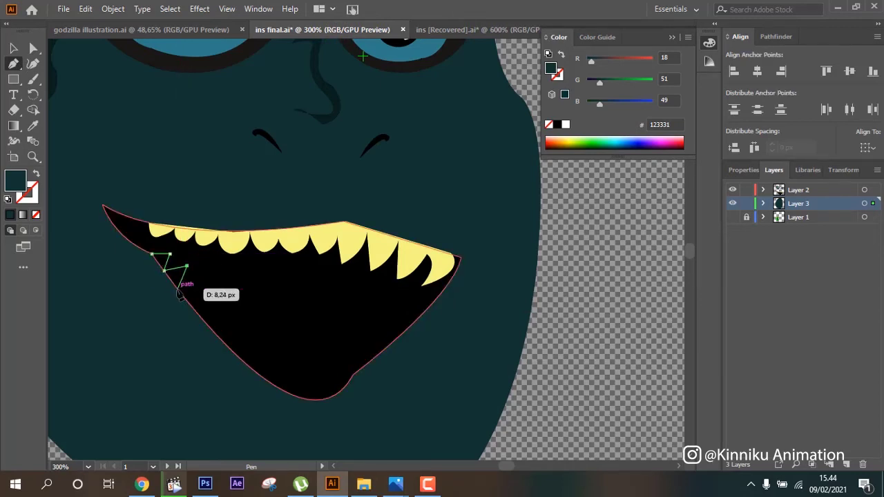
# Continue the zigzag of tooth points down the mouth's left side.
pyautogui.press('Escape')
pyautogui.click(204, 281)
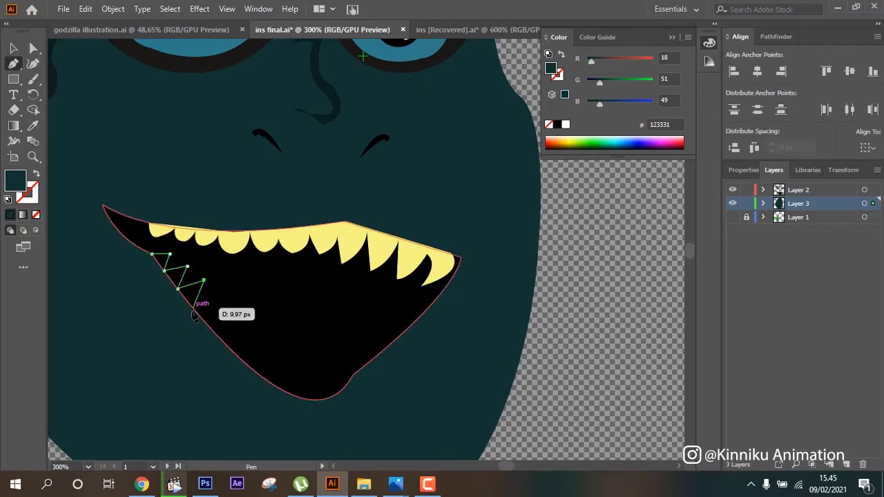
pyautogui.click(192, 306)
pyautogui.click(218, 301)
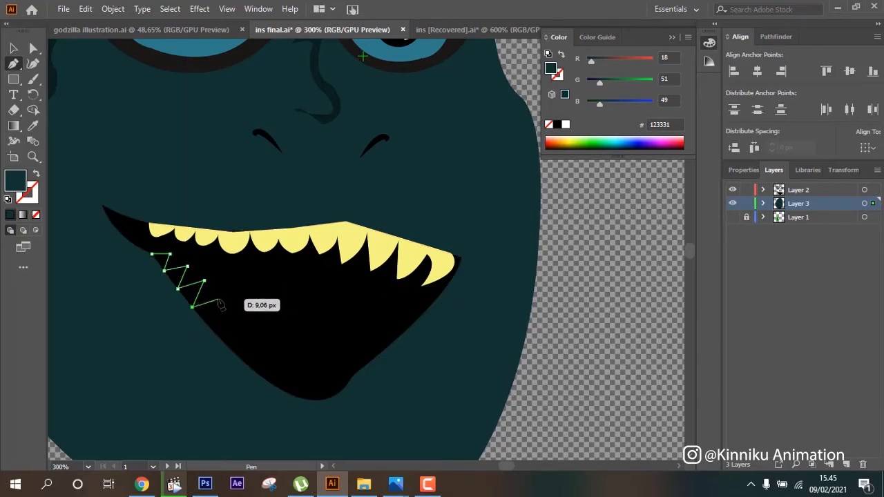
pyautogui.click(208, 325)
pyautogui.click(236, 315)
pyautogui.click(227, 344)
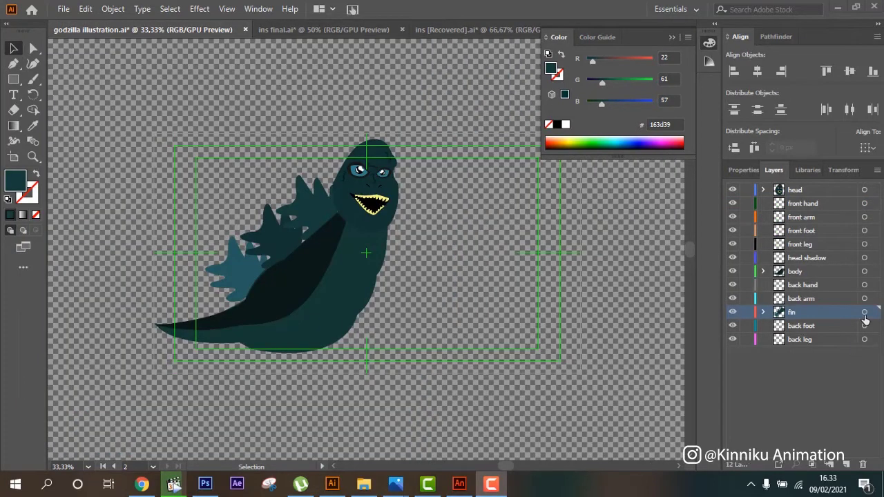
# Nudge the spiky fin artwork slightly upward behind the back.
pyautogui.click(864, 313)
pyautogui.moveTo(313, 224); pyautogui.dragTo(317, 216)
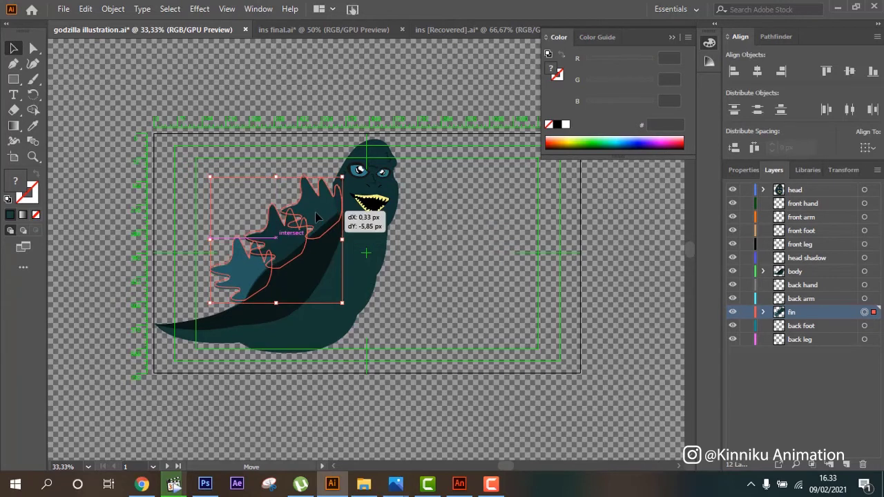
pyautogui.click(460, 241)
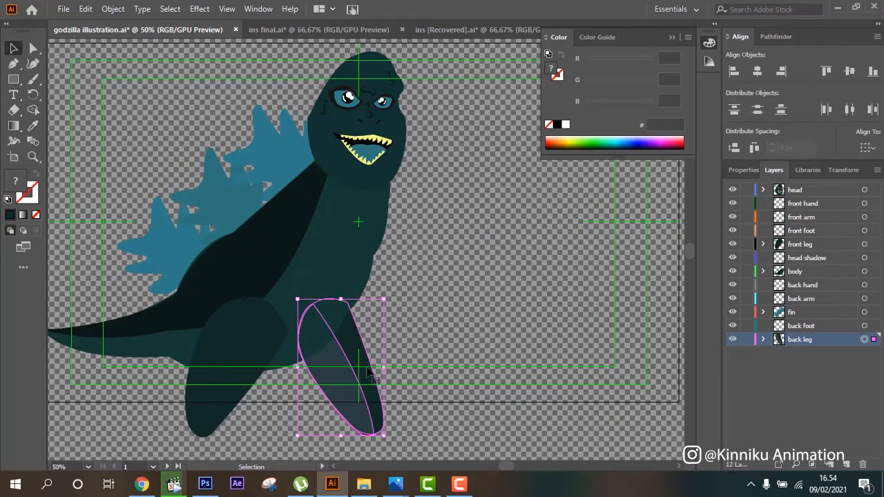
# Select the body, front leg and head to confirm they share the 123331 fill.
pyautogui.click(447, 353)
pyautogui.click(345, 353)
pyautogui.click(442, 334)
pyautogui.click(344, 254)
pyautogui.click(225, 188)
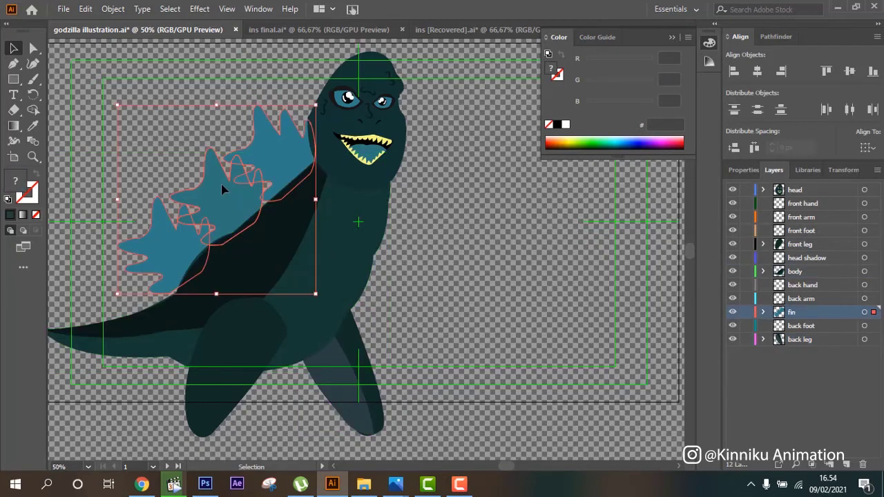
pyautogui.click(245, 397)
pyautogui.click(345, 207)
pyautogui.click(491, 199)
pyautogui.click(378, 145)
pyautogui.click(452, 141)
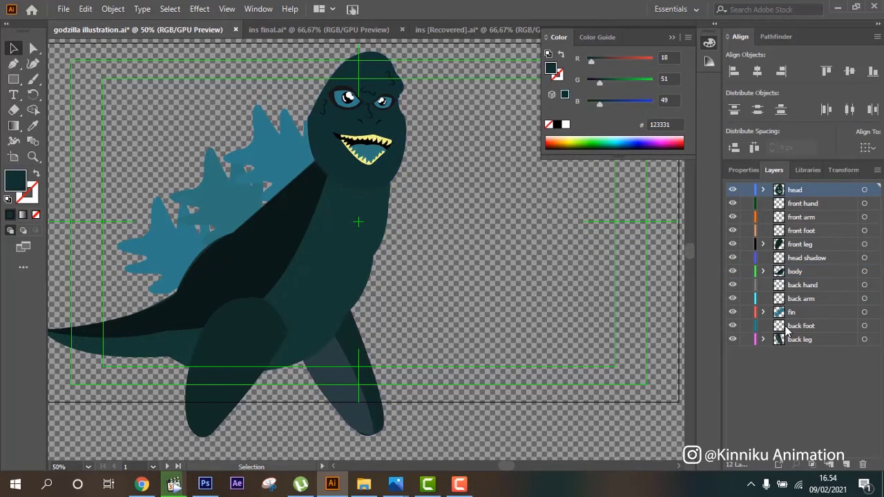
pyautogui.click(822, 331)
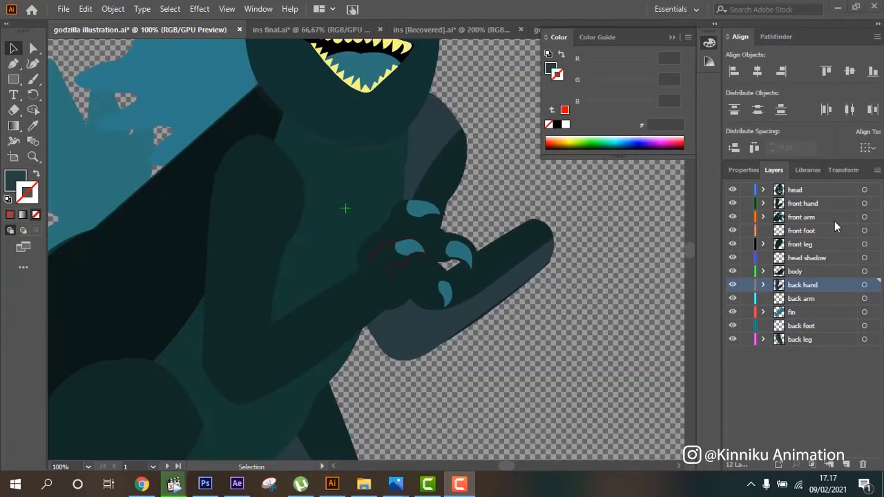
# Select the front hand artwork on the front arm layer, switching between the arm layers.
pyautogui.click(811, 218)
pyautogui.click(865, 217)
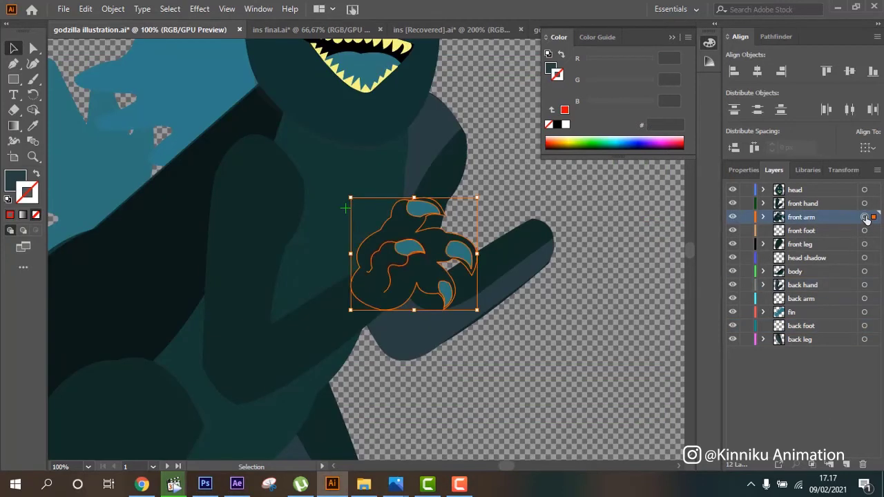
pyautogui.click(865, 217)
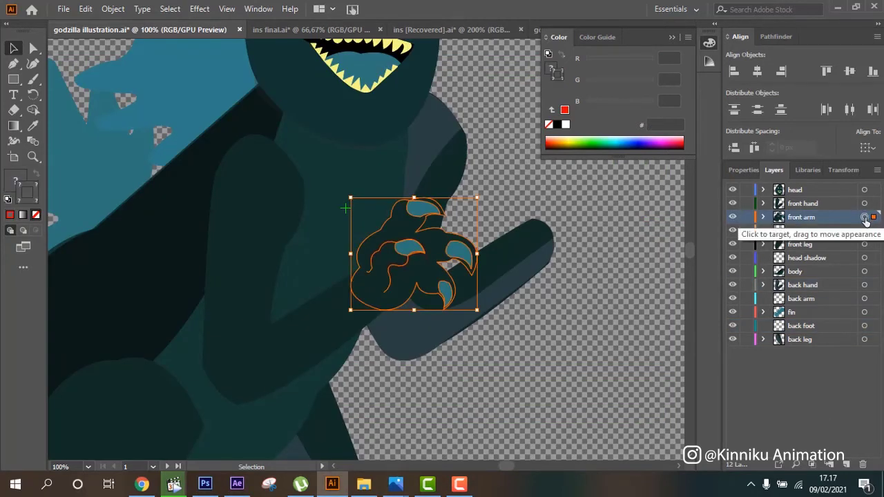
pyautogui.click(865, 302)
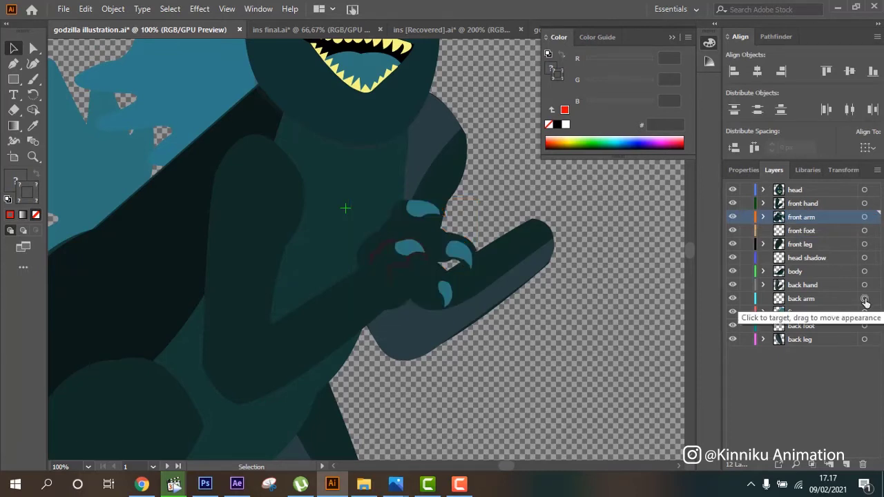
pyautogui.click(865, 301)
pyautogui.hotkey('ctrl', 'z')
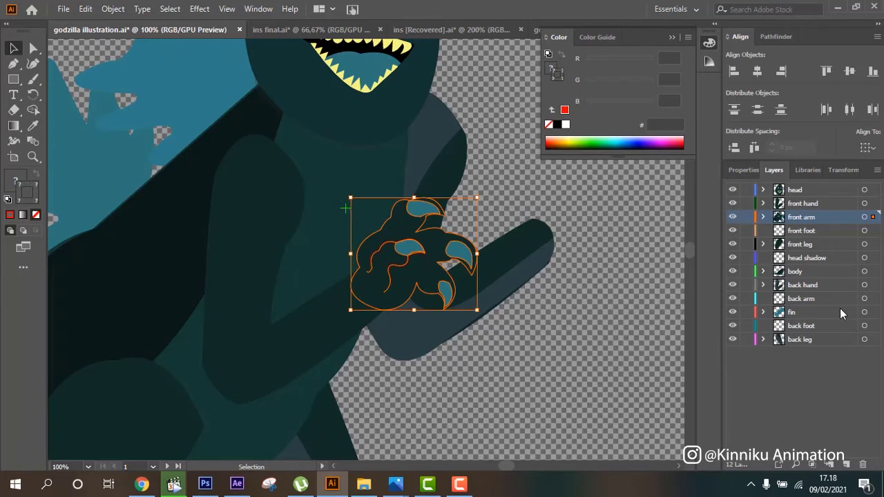
pyautogui.hotkey('ctrl', 'shift', 'z')
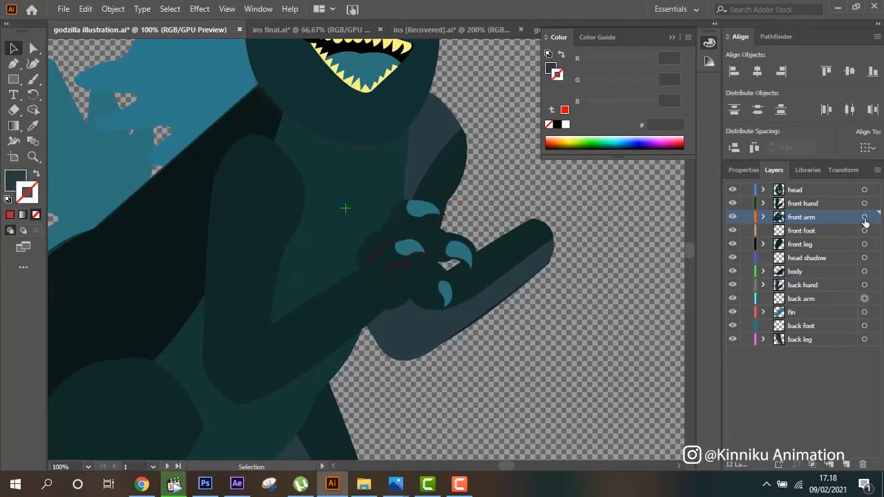
# Drag a copy of the clawed hand rightward, then undo the misplaced copy.
pyautogui.click(865, 218)
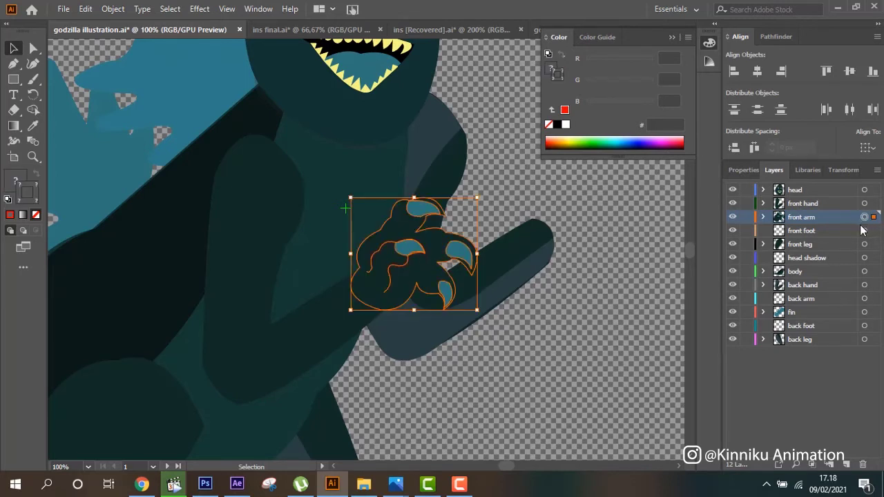
pyautogui.click(865, 299)
pyautogui.click(795, 299)
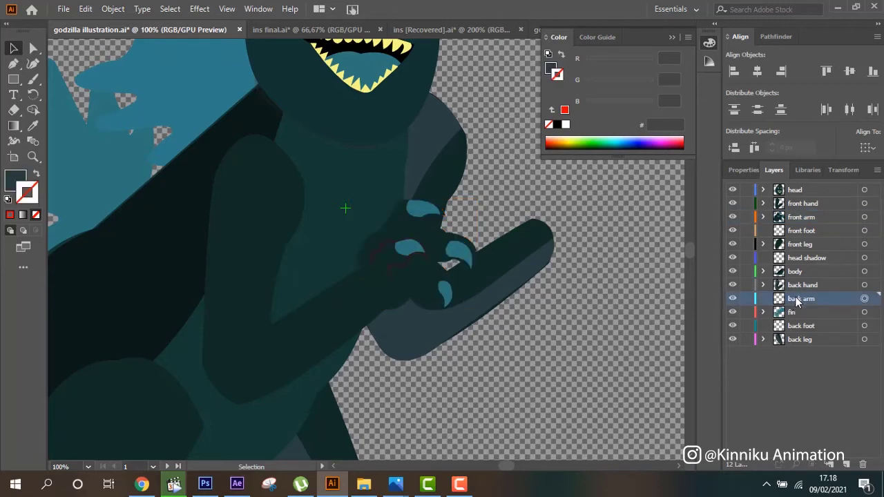
pyautogui.click(865, 299)
pyautogui.moveTo(431, 269)
pyautogui.mouseDown()
pyautogui.moveTo(609, 228)
pyautogui.moveTo(603, 223)
pyautogui.mouseUp()
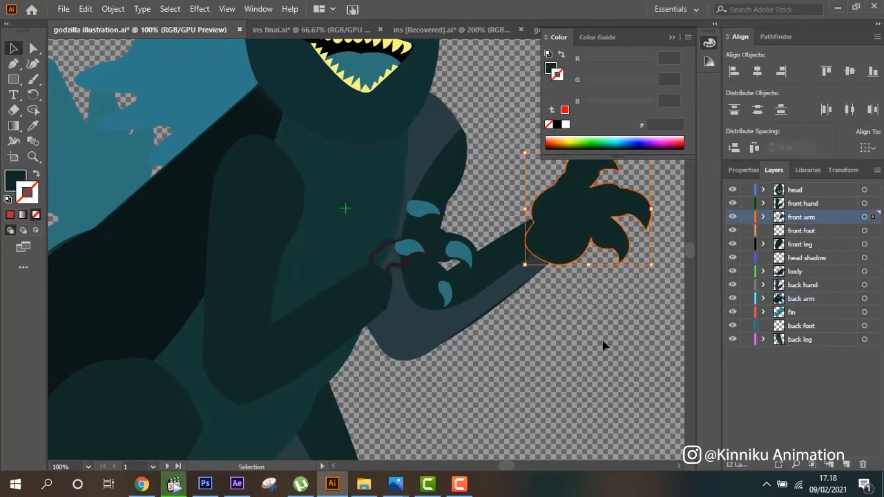
pyautogui.click(395, 258)
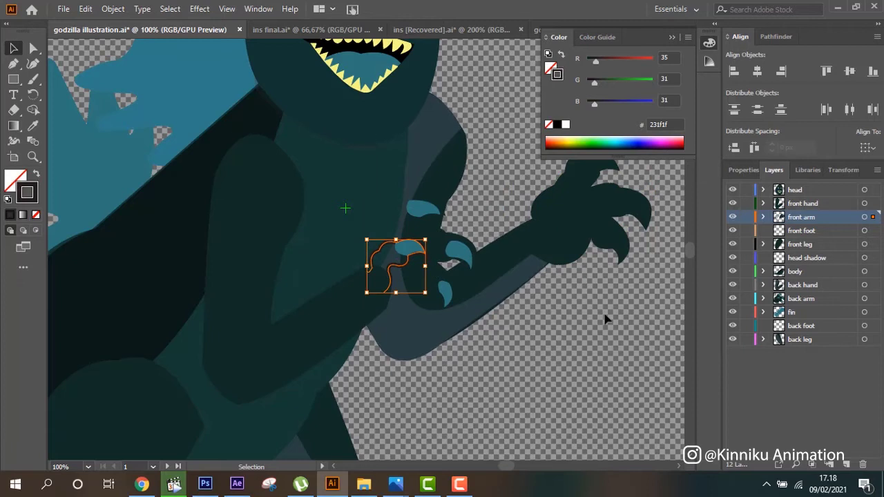
pyautogui.hotkey('ctrl', 'z')
# Lock the unused layers and copy the clawed hand onto the back arm layer.
pyautogui.moveTo(747, 231); pyautogui.dragTo(748, 259)
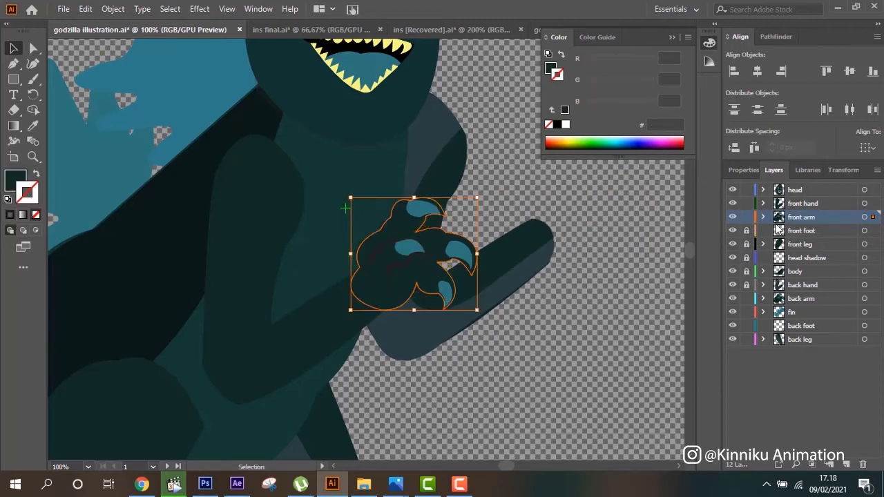
pyautogui.click(866, 218)
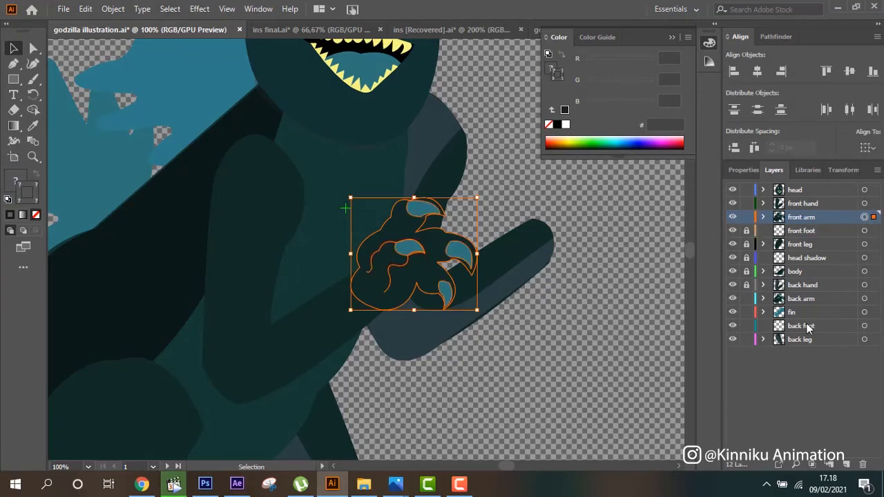
pyautogui.click(813, 299)
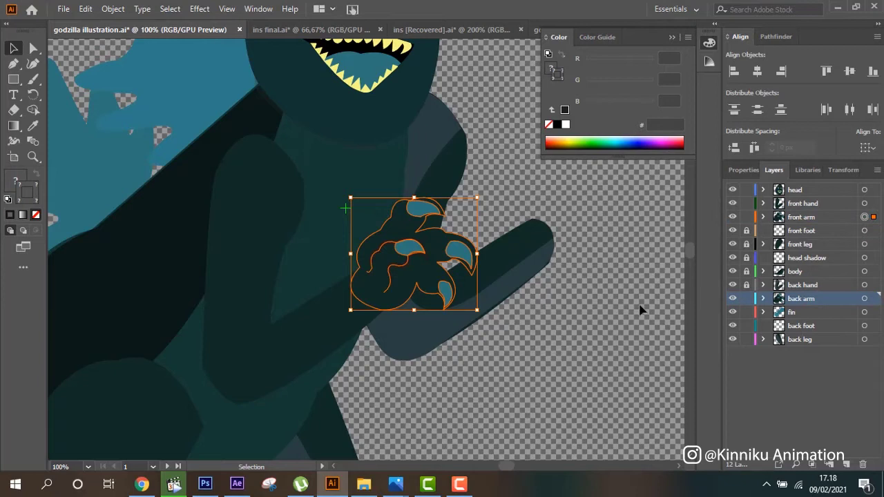
pyautogui.click(865, 300)
pyautogui.hotkey('ctrl', 'shift', 'a')
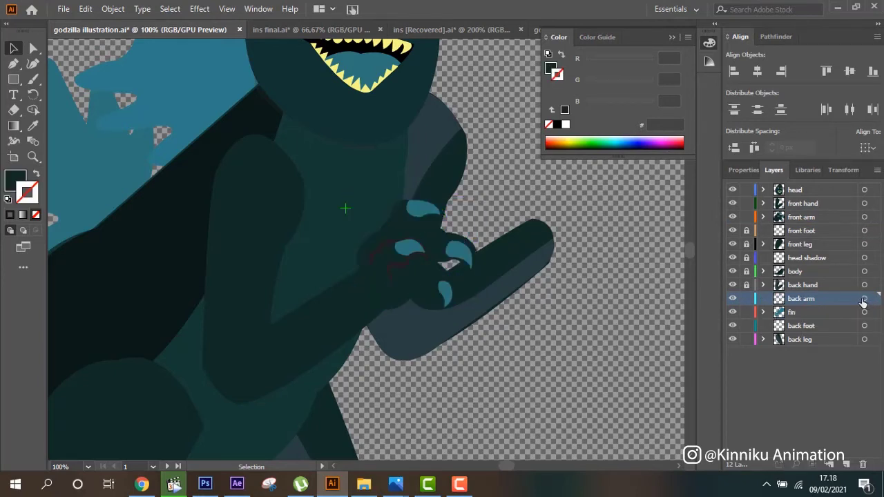
# Position the copied claw hand at the tip of the back arm.
pyautogui.keyDown('alt'); pyautogui.click(806, 302); pyautogui.keyUp('alt')
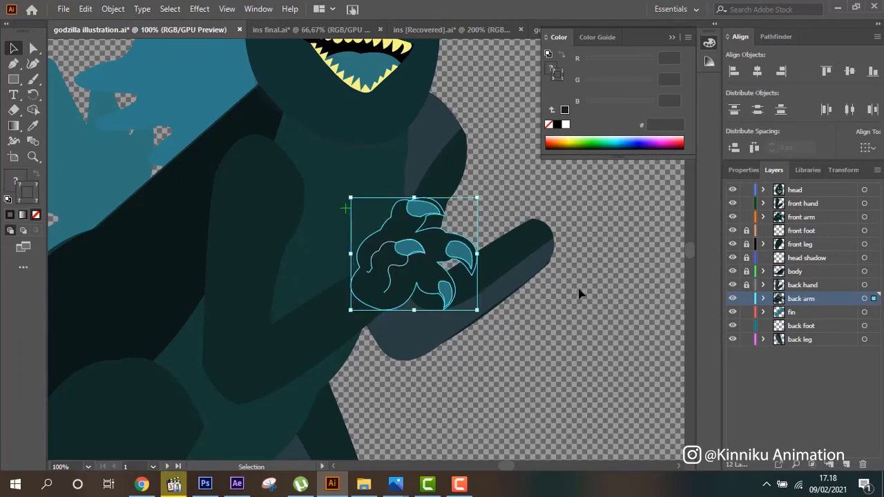
pyautogui.hotkey('shift', 'Right')
pyautogui.hotkey('shift', 'Right')
pyautogui.hotkey('shift', 'Right')
pyautogui.hotkey('shift', 'Right')
pyautogui.hotkey('shift', 'Right')
pyautogui.hotkey('shift', 'Right')
pyautogui.hotkey('shift', 'Right')
pyautogui.hotkey('shift', 'Right')
pyautogui.hotkey('shift', 'Right')
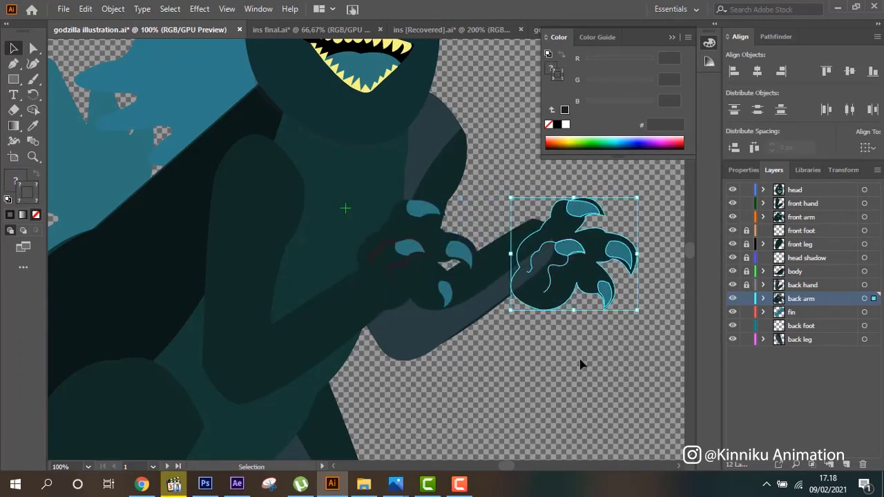
pyautogui.moveTo(580, 288)
pyautogui.mouseDown()
pyautogui.moveTo(593, 227)
pyautogui.moveTo(574, 238)
pyautogui.mouseUp()
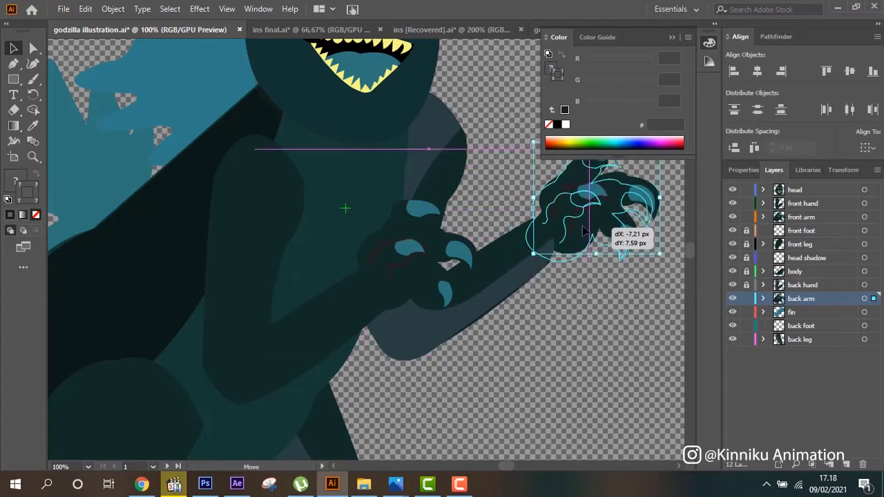
pyautogui.click(626, 328)
pyautogui.scroll(2, 627, 329)
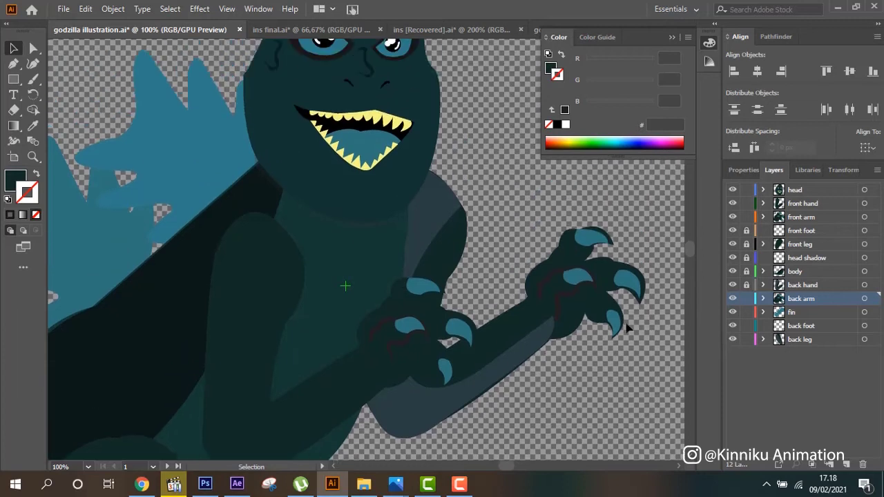
pyautogui.scroll(-1, 622, 331)
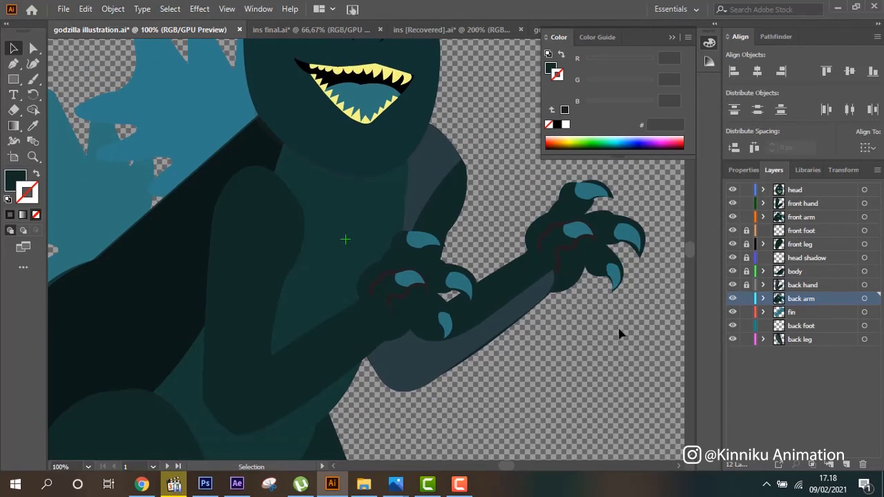
pyautogui.click(812, 286)
# Shift the front foot outline left and shorten it to fit beneath the front leg.
pyautogui.keyDown('shift'); pyautogui.click(813, 300); pyautogui.keyUp('shift')
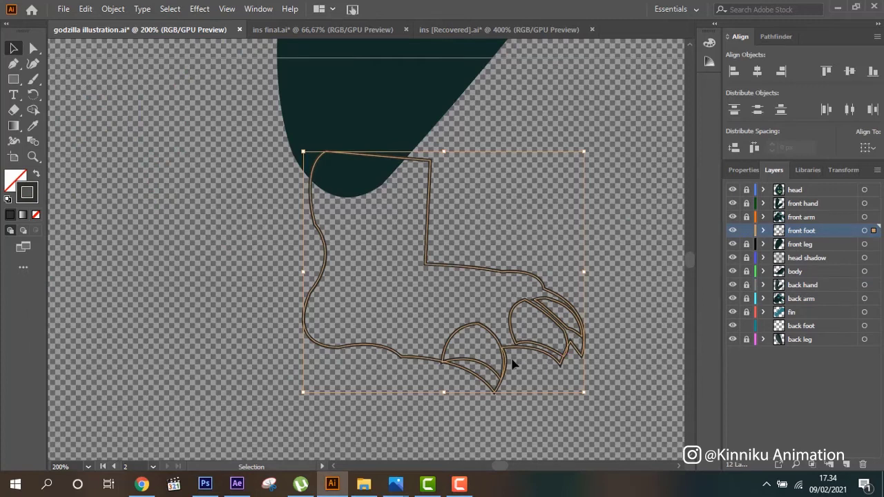
pyautogui.moveTo(514, 349); pyautogui.dragTo(493, 350)
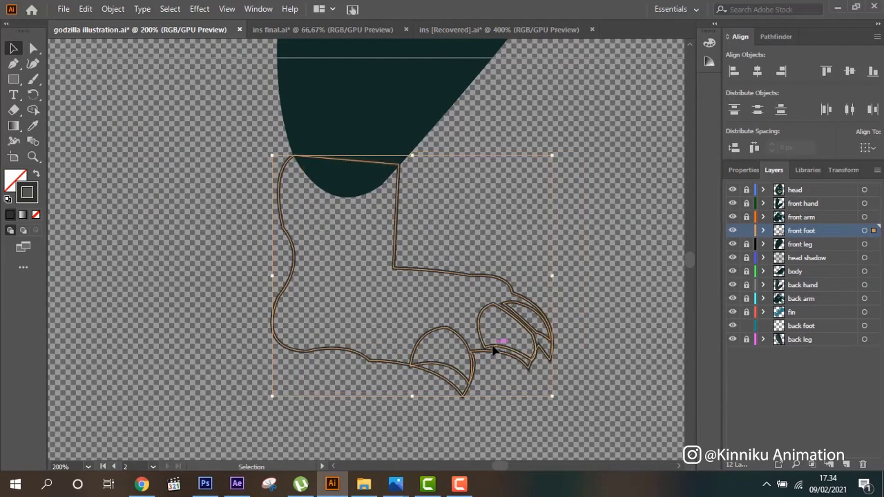
pyautogui.hotkey('ctrl', 'y')
pyautogui.hotkey('ctrl', '-')
pyautogui.hotkey('ctrl', '-')
pyautogui.hotkey('ctrl', '-')
pyautogui.hotkey('ctrl', '-')
pyautogui.hotkey('ctrl', '-')
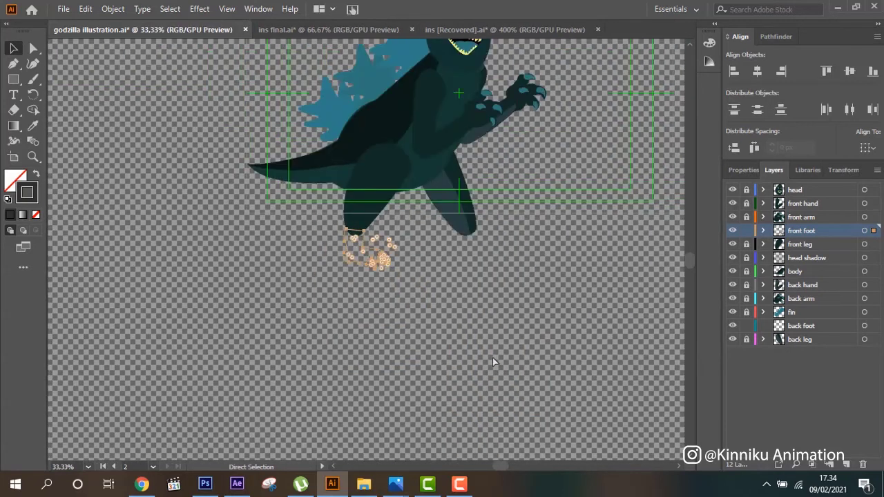
pyautogui.hotkey('ctrl', '-')
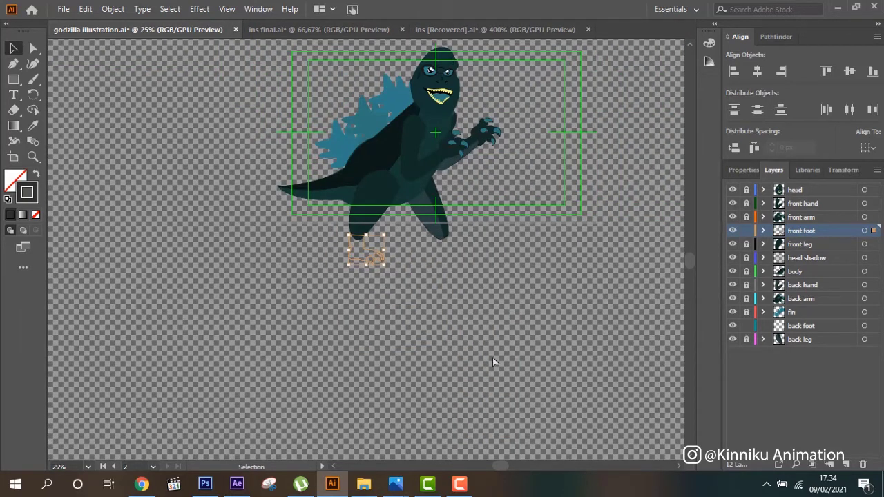
pyautogui.moveTo(366, 270); pyautogui.dragTo(380, 286)
pyautogui.hotkey('ctrl', '+')
pyautogui.hotkey('ctrl', '+')
pyautogui.hotkey('ctrl', '+')
pyautogui.hotkey('ctrl', '+')
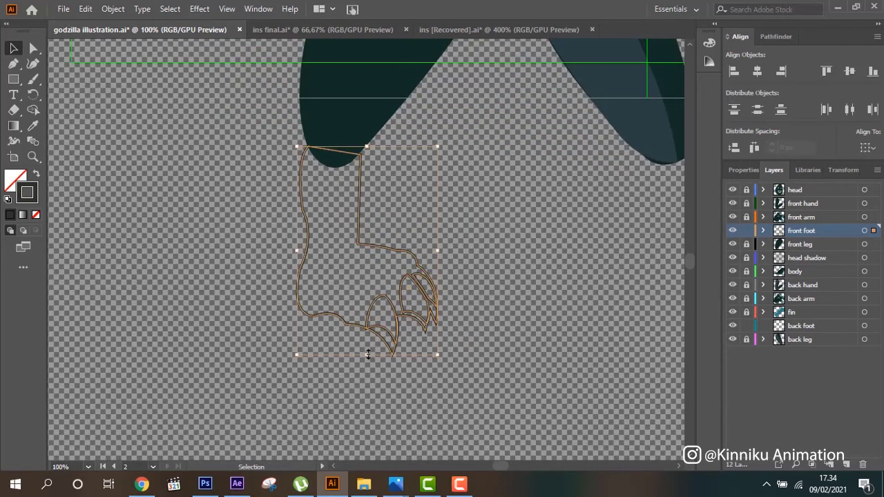
pyautogui.moveTo(367, 350); pyautogui.dragTo(367, 326)
pyautogui.click(490, 276)
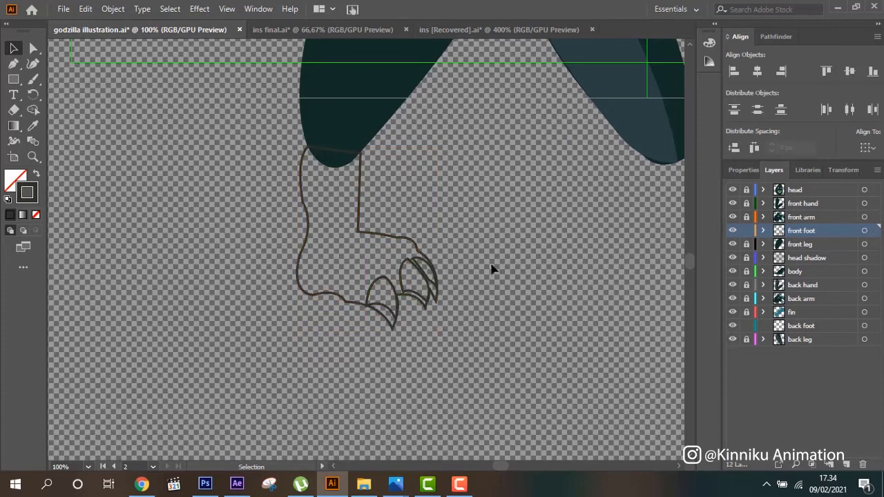
pyautogui.click(408, 239)
# Fill the front foot with the leg's dark colour using the Eyedropper.
pyautogui.click(32, 126)
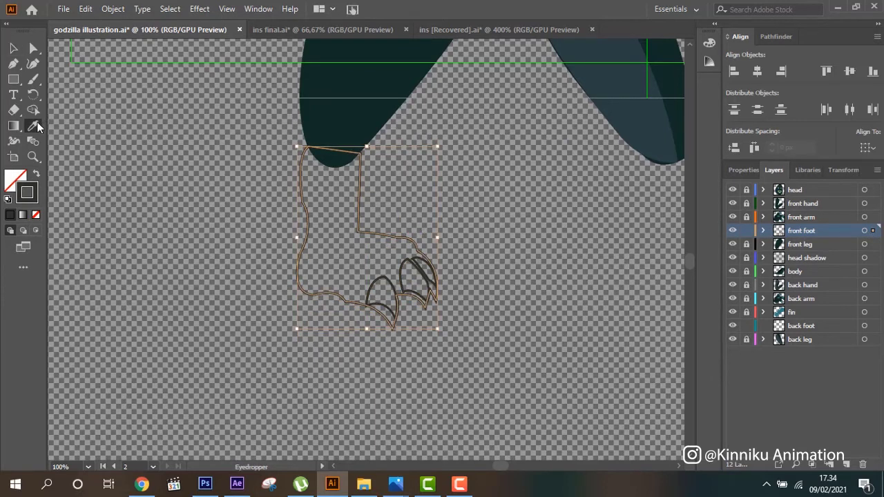
pyautogui.click(346, 112)
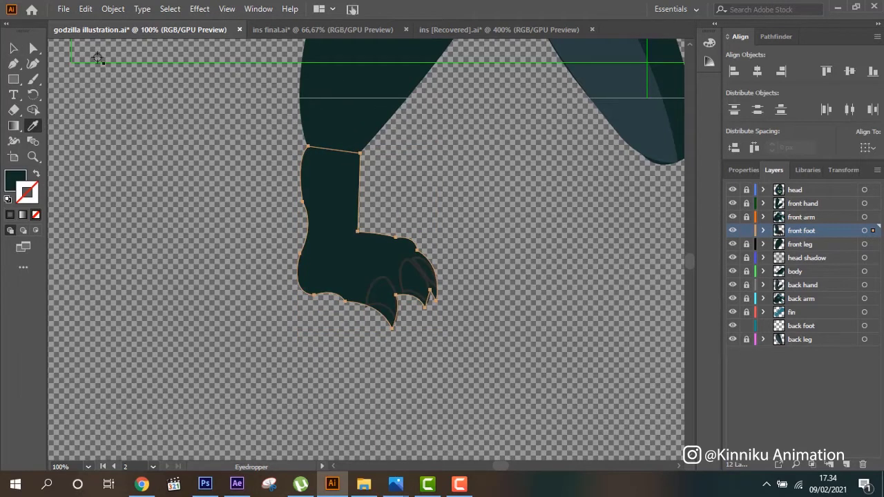
pyautogui.click(13, 47)
pyautogui.click(275, 237)
# Colour the first two front-foot claws teal, sampled from the mouth.
pyautogui.click(397, 301)
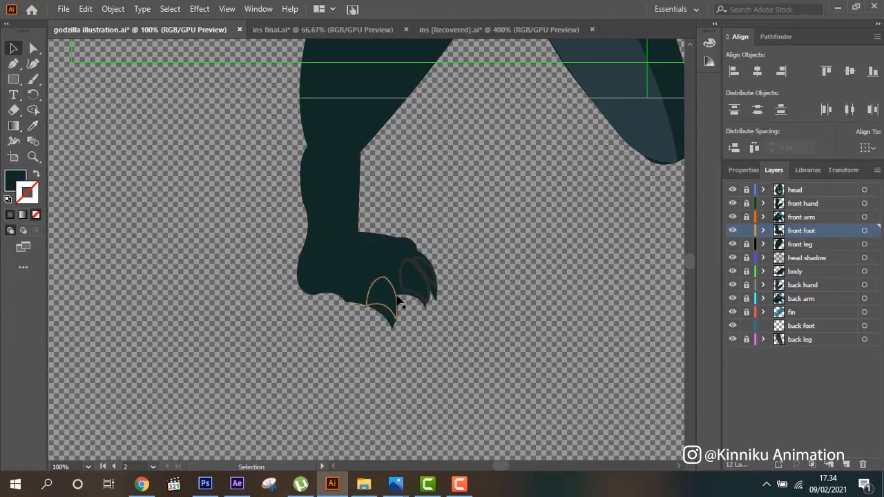
pyautogui.hotkey('ctrl', '-')
pyautogui.hotkey('ctrl', '-')
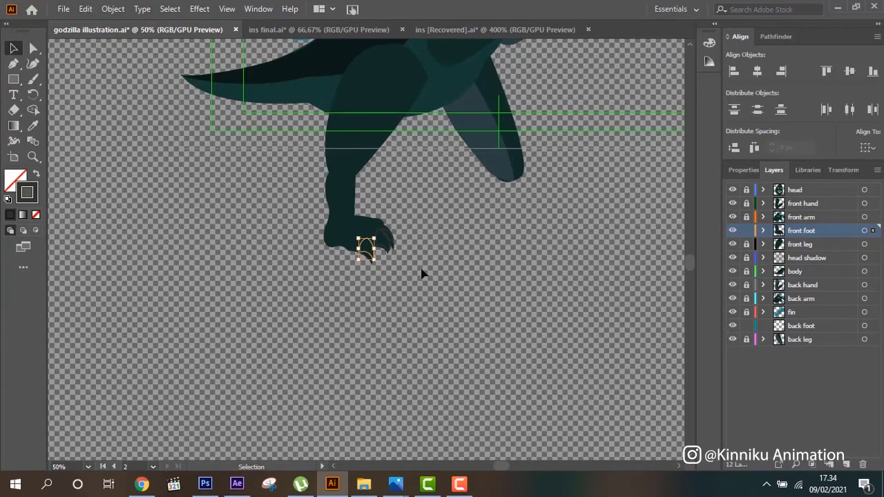
pyautogui.scroll(5, 422, 273)
pyautogui.click(32, 126)
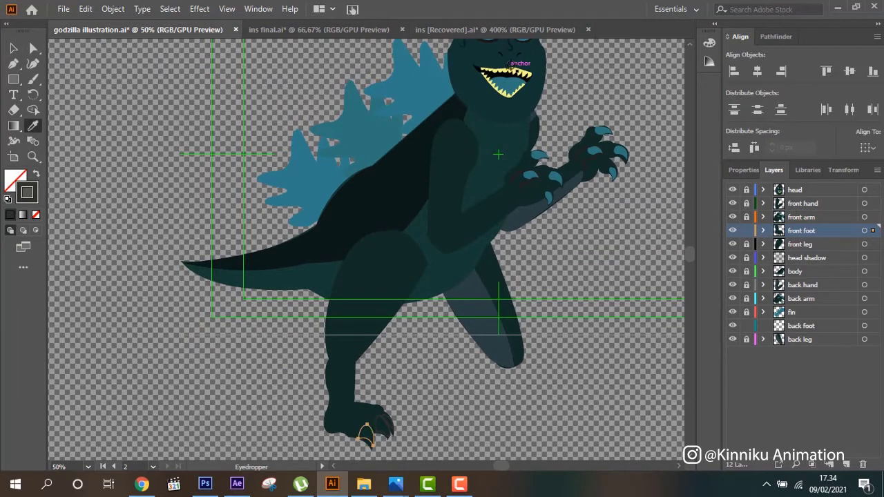
pyautogui.click(513, 89)
pyautogui.click(13, 48)
pyautogui.click(392, 428)
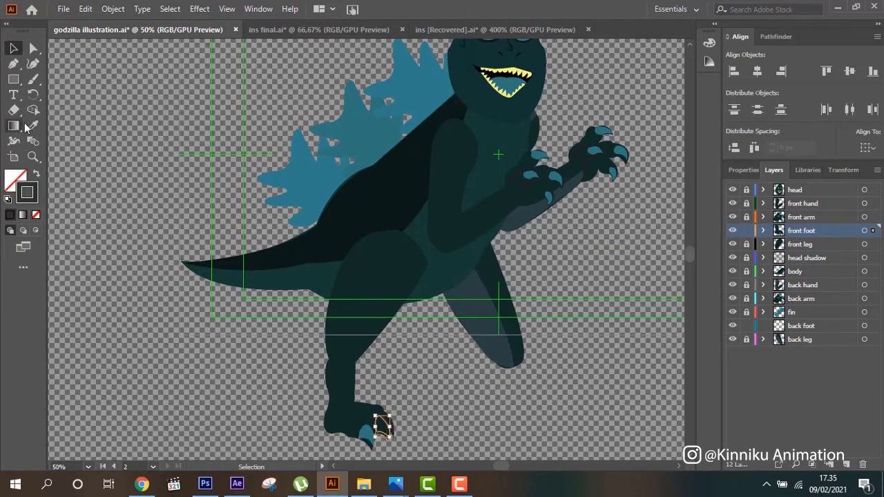
pyautogui.click(33, 126)
pyautogui.click(484, 78)
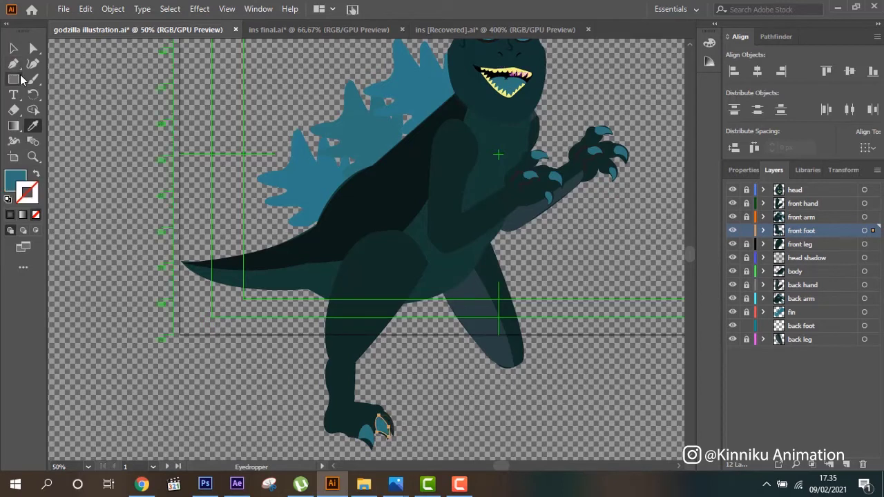
pyautogui.click(13, 48)
# Colour the last claw teal and select all the front foot artwork.
pyautogui.click(419, 415)
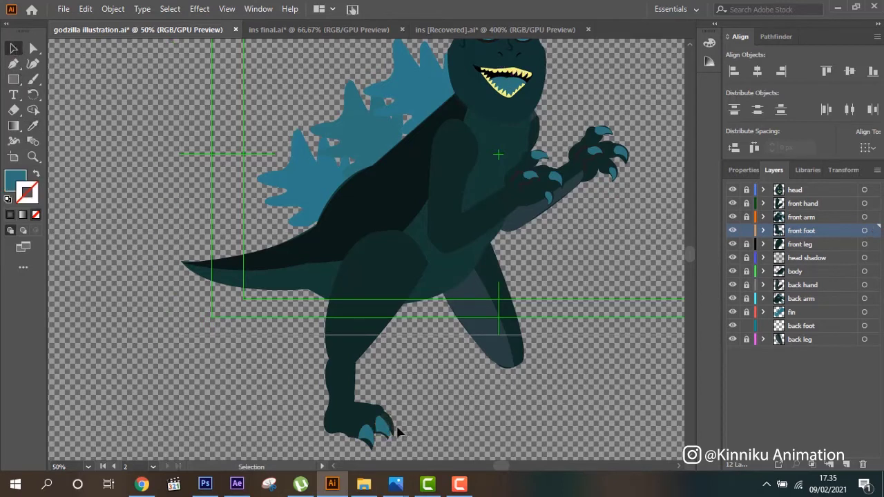
pyautogui.click(386, 423)
pyautogui.click(32, 127)
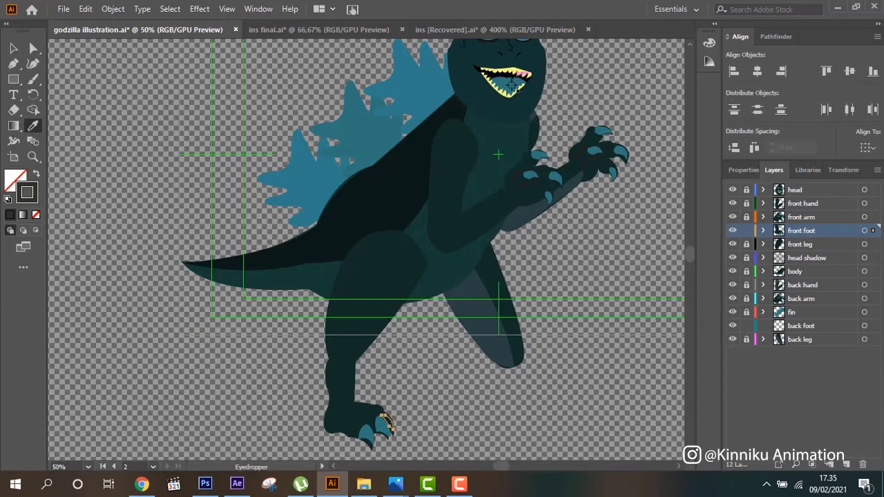
pyautogui.click(512, 84)
pyautogui.click(13, 48)
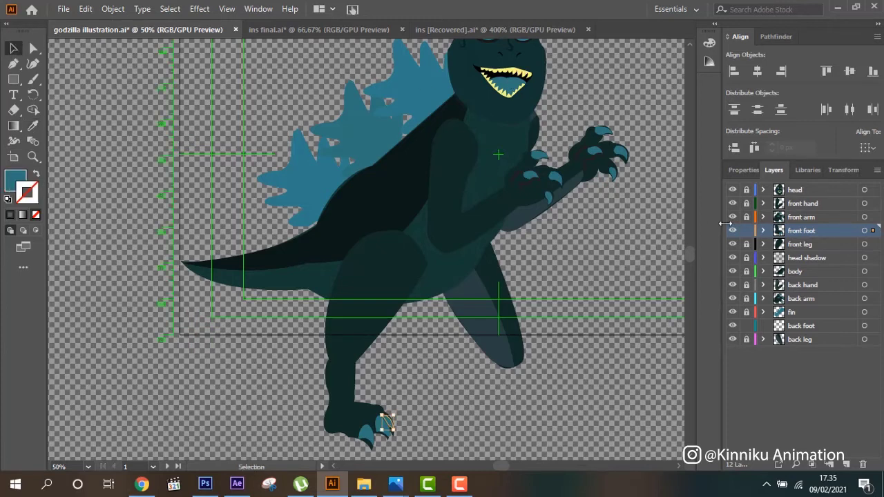
pyautogui.click(864, 230)
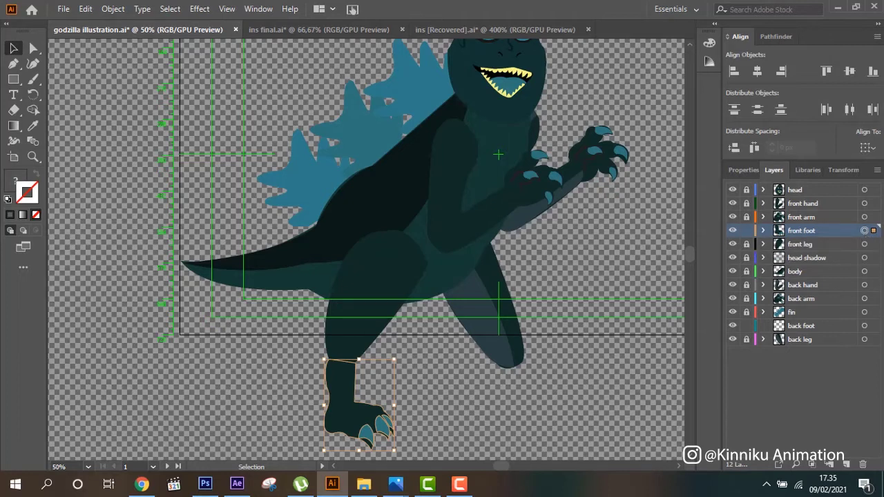
# Nudge the back foot group right with the arrow keys until it sits beneath the back leg.
pyautogui.click(819, 327)
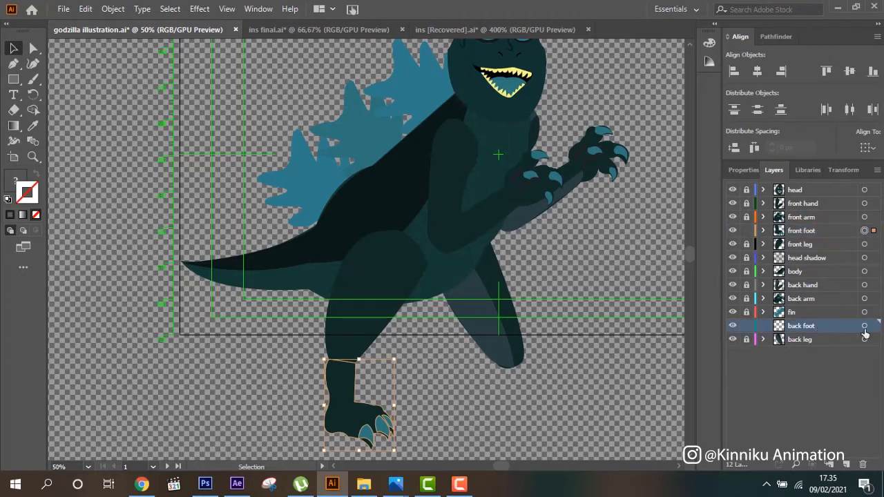
pyautogui.click(864, 328)
pyautogui.click(865, 329)
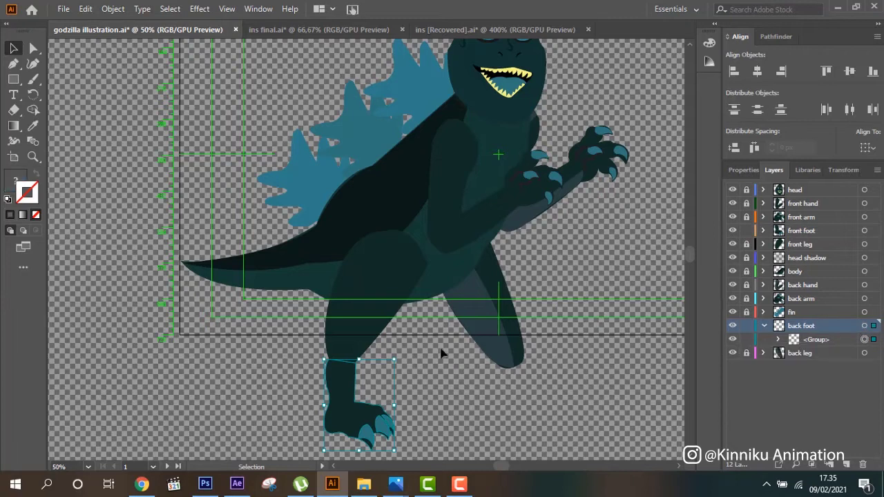
pyautogui.hotkey('shift', 'Right')
pyautogui.hotkey('shift', 'Right')
pyautogui.hotkey('shift', 'Right')
pyautogui.hotkey('shift', 'Right')
pyautogui.hotkey('shift', 'Right')
pyautogui.hotkey('shift', 'Right')
pyautogui.hotkey('shift', 'Right')
pyautogui.hotkey('shift', 'Right')
pyautogui.hotkey('shift', 'Right')
pyautogui.hotkey('shift', 'Right')
pyautogui.hotkey('shift', 'Right')
pyautogui.hotkey('shift', 'Right')
pyautogui.hotkey('shift', 'Right')
pyautogui.hotkey('shift', 'Right')
pyautogui.hotkey('shift', 'Right')
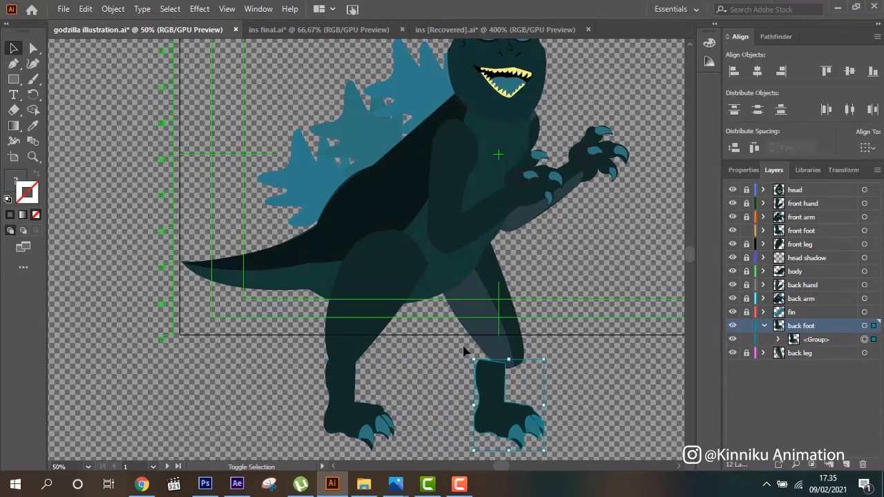
pyautogui.hotkey('shift', 'Right')
pyautogui.hotkey('shift', 'Right')
pyautogui.hotkey('shift', 'Right')
pyautogui.hotkey('shift', 'Right')
pyautogui.hotkey('shift', 'Right')
pyautogui.hotkey('shift', 'Right')
pyautogui.hotkey('shift', 'Right')
pyautogui.hotkey('shift', 'Right')
pyautogui.hotkey('shift', 'Right')
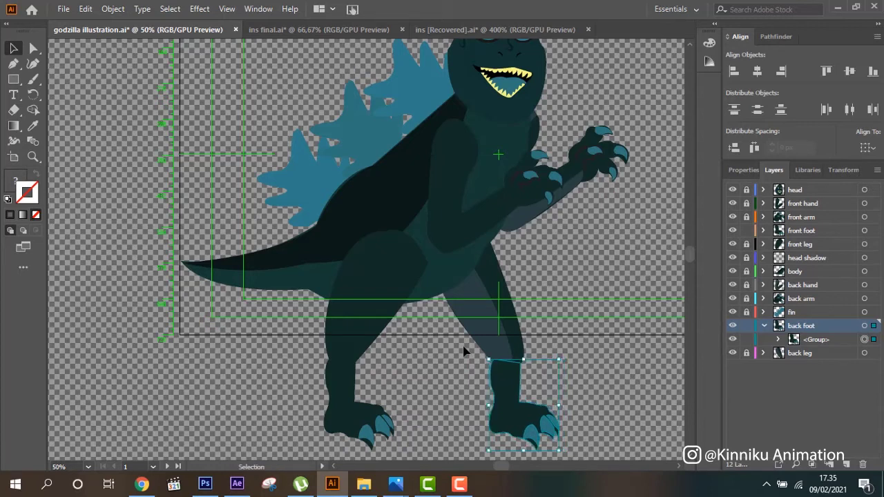
pyautogui.click(764, 326)
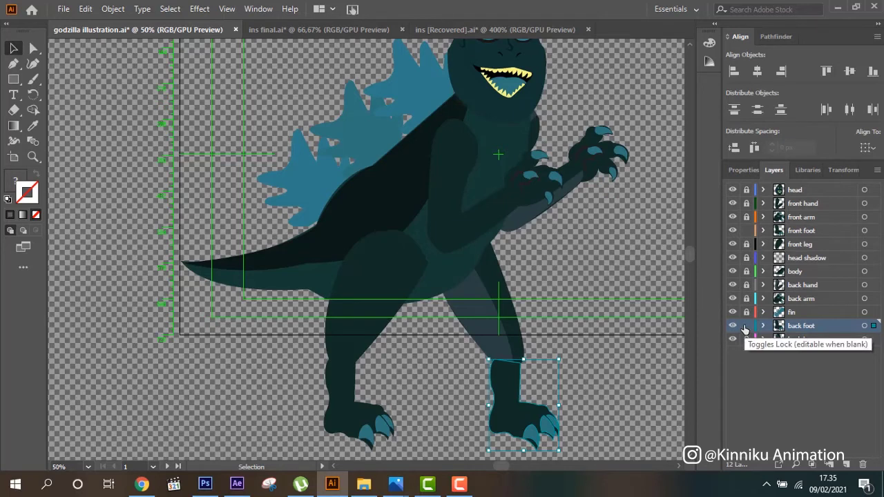
pyautogui.press('Left')
pyautogui.press('Left')
pyautogui.press('Left')
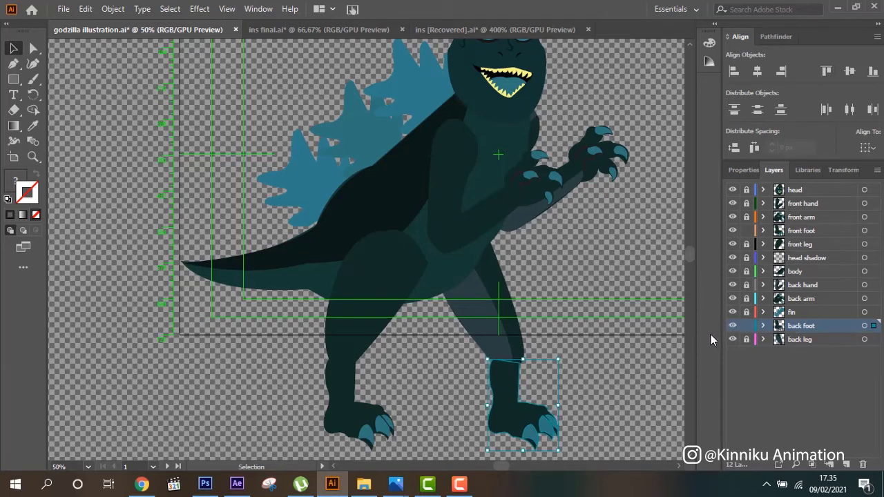
pyautogui.click(607, 364)
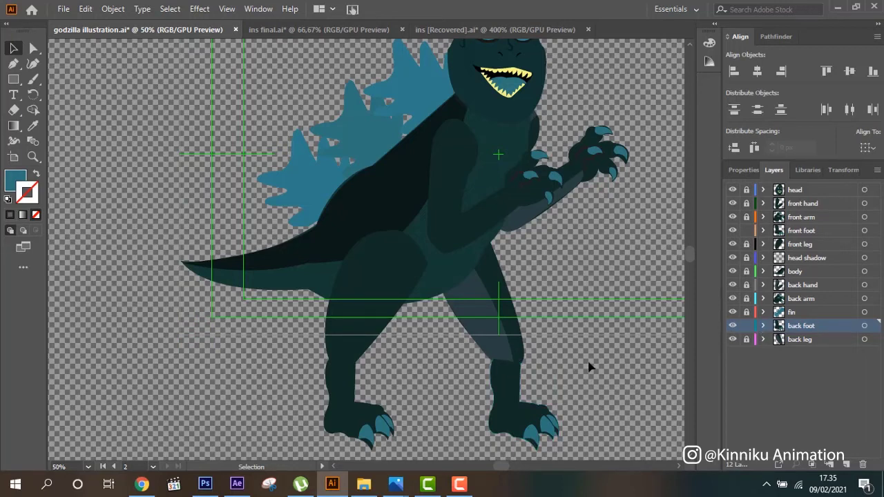
# Draw a curved ankle shape with the Pen between the back leg and back foot.
pyautogui.scroll(-2, 590, 367)
pyautogui.click(15, 64)
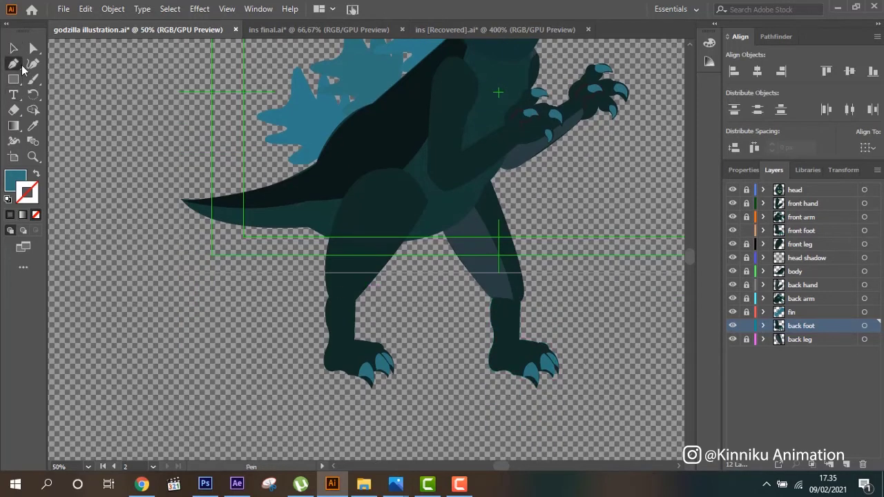
pyautogui.click(511, 298)
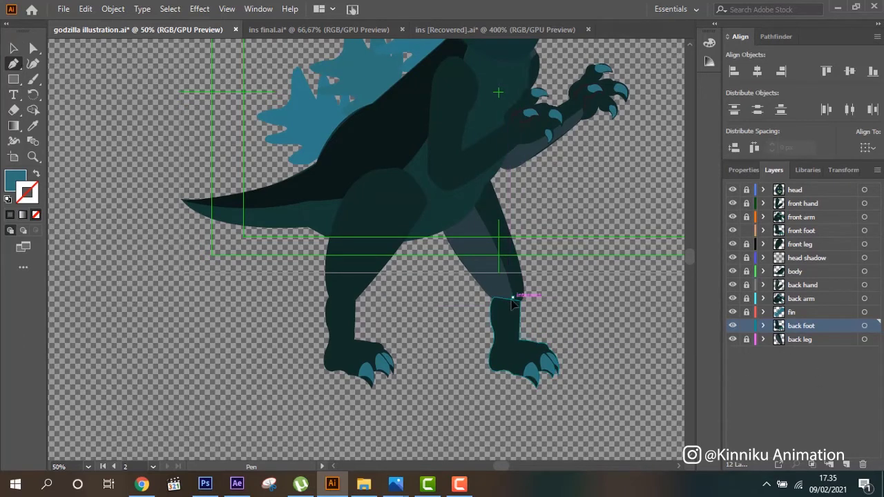
pyautogui.click(512, 373)
pyautogui.moveTo(493, 372)
pyautogui.mouseDown()
pyautogui.moveTo(488, 385)
pyautogui.moveTo(477, 382)
pyautogui.mouseUp()
pyautogui.moveTo(493, 346); pyautogui.dragTo(503, 337)
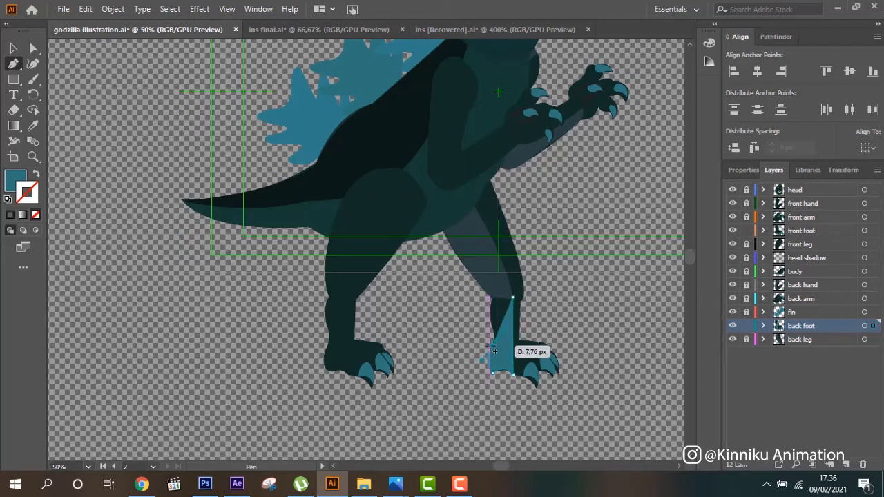
pyautogui.moveTo(503, 335)
pyautogui.mouseDown()
pyautogui.moveTo(495, 351)
pyautogui.moveTo(494, 337)
pyautogui.mouseUp()
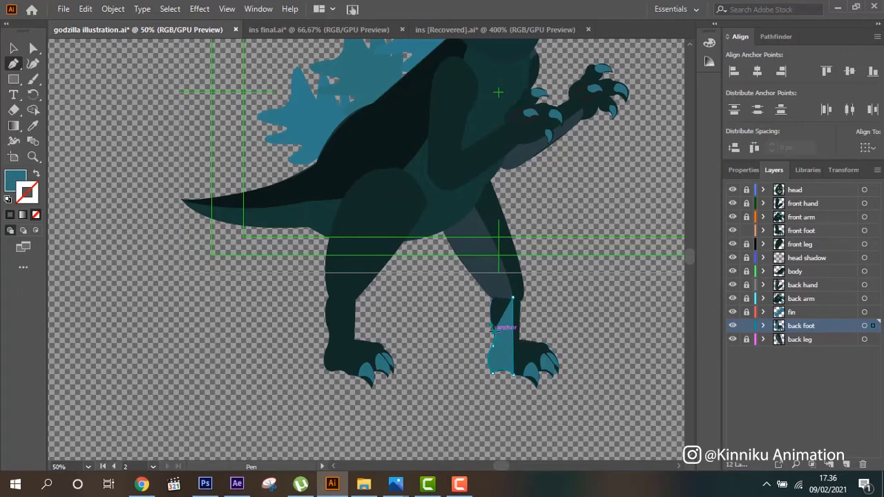
pyautogui.moveTo(494, 336)
pyautogui.mouseDown()
pyautogui.moveTo(498, 300)
pyautogui.moveTo(488, 300)
pyautogui.mouseUp()
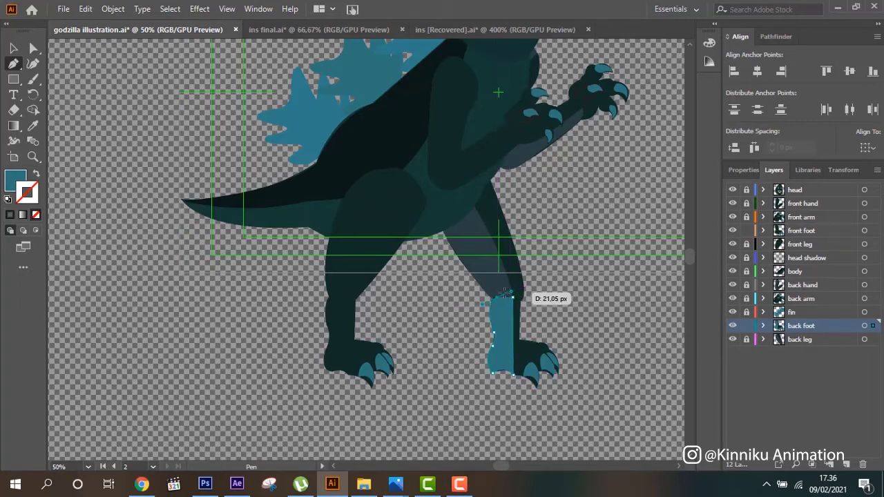
pyautogui.moveTo(488, 299); pyautogui.dragTo(513, 295)
# Fill the ankle with the back leg's colour and save the file.
pyautogui.click(33, 125)
pyautogui.click(492, 265)
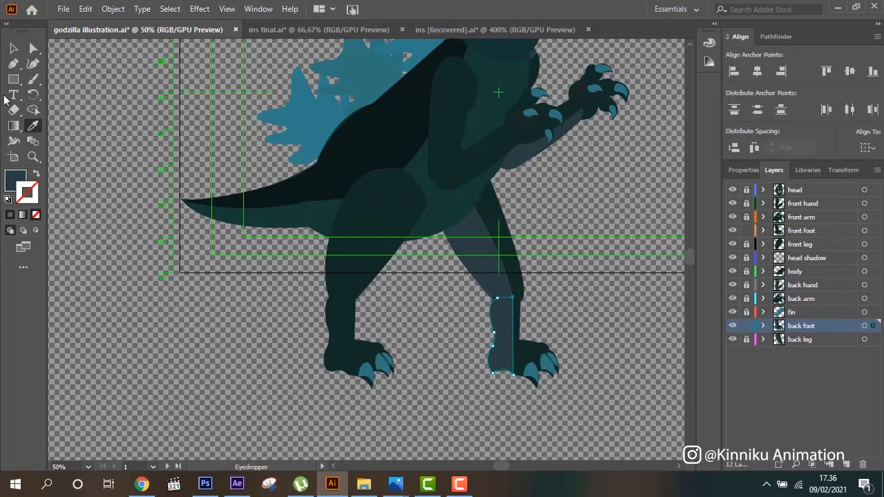
pyautogui.click(13, 47)
pyautogui.click(481, 416)
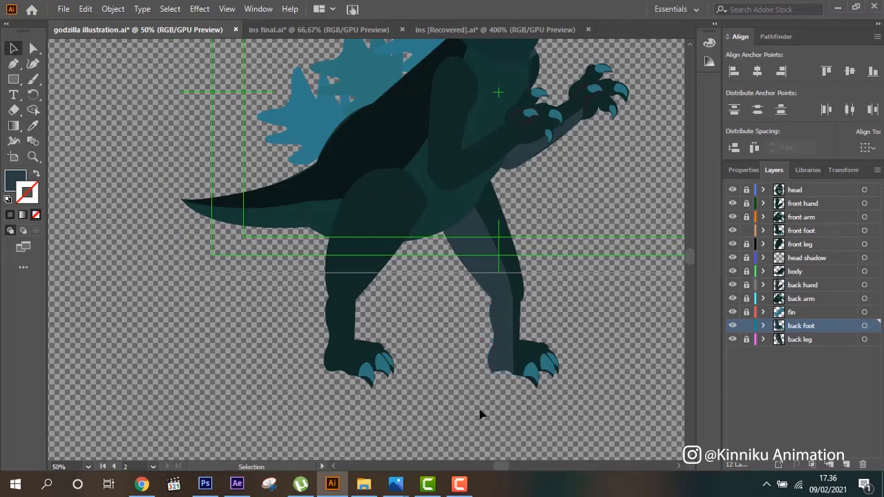
pyautogui.press('ctrl')
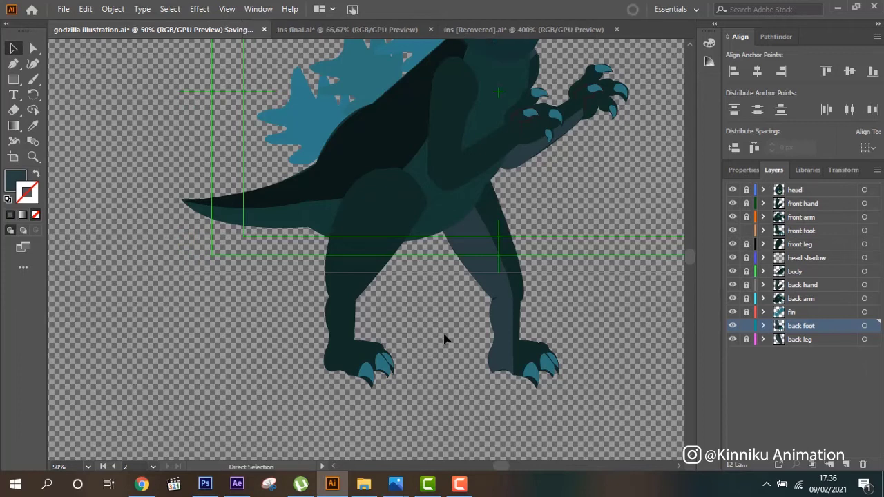
pyautogui.hotkey('ctrl', '-')
pyautogui.hotkey('ctrl', '-')
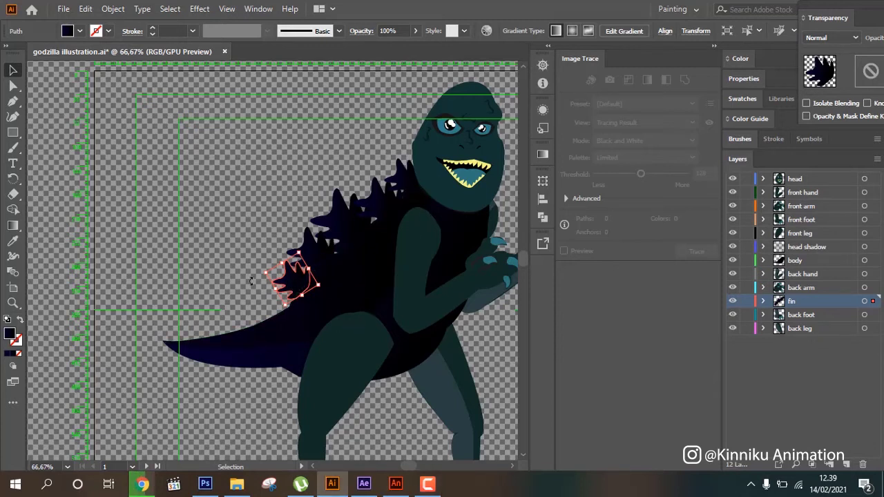
# Drag the small spiky fin down from the back toward the tail.
pyautogui.scroll(-1, 273, 257)
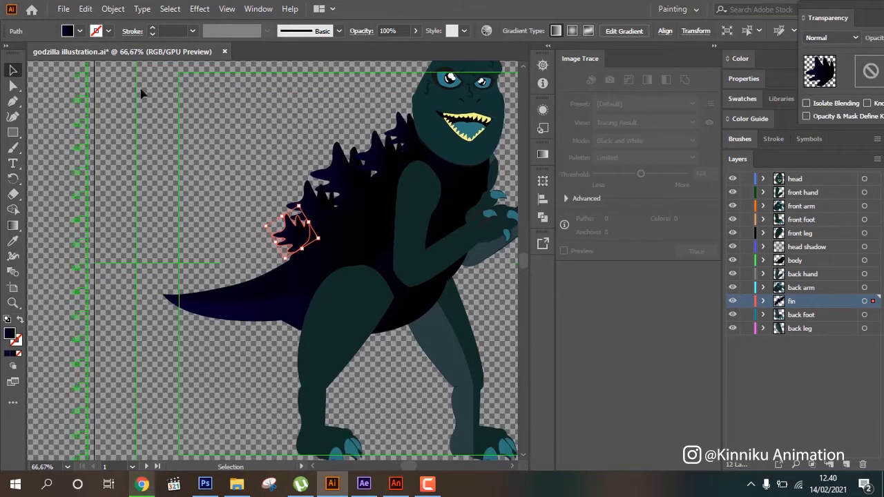
pyautogui.press('a')
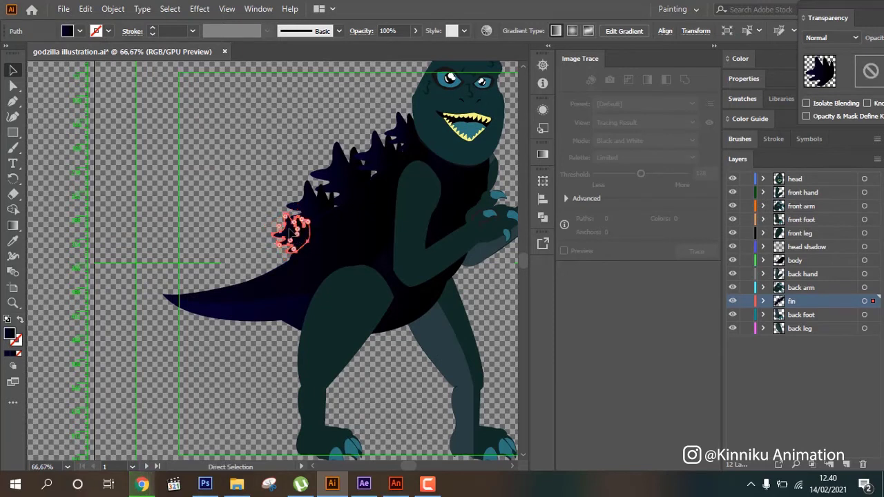
pyautogui.press('v')
pyautogui.moveTo(289, 233)
pyautogui.mouseDown()
pyautogui.moveTo(253, 252)
pyautogui.moveTo(291, 257)
pyautogui.moveTo(241, 268)
pyautogui.moveTo(296, 253)
pyautogui.mouseUp()
pyautogui.press('a')
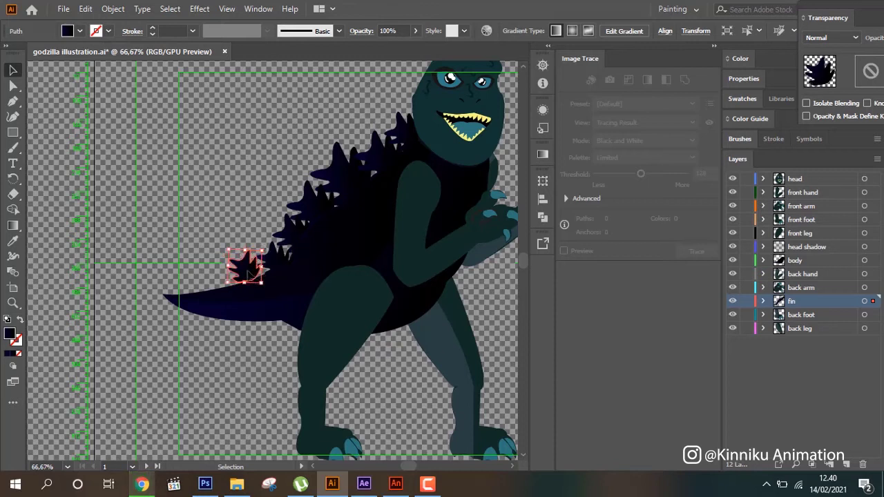
pyautogui.click(237, 275)
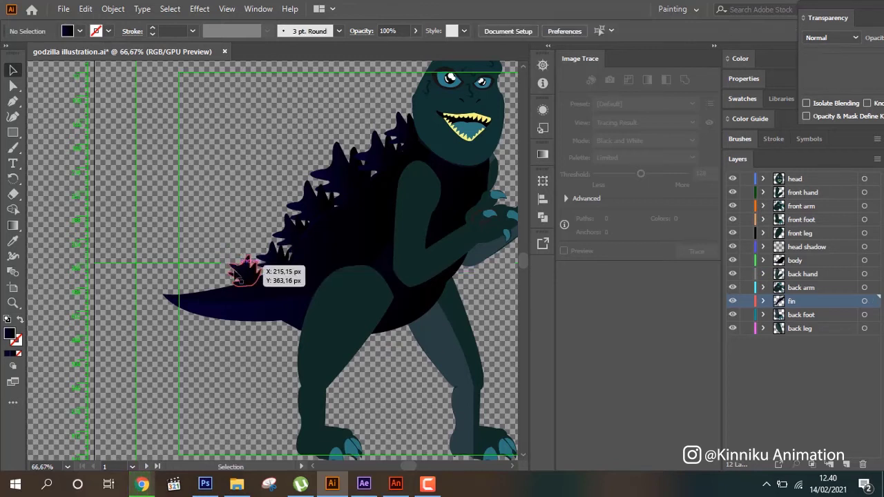
# Place the fin on the tail near its tip, undoing one misplaced move.
pyautogui.click(239, 272)
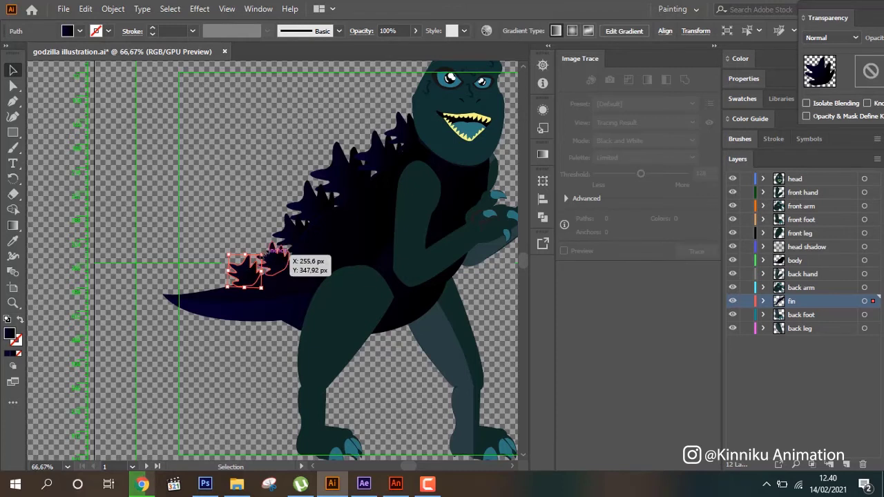
pyautogui.moveTo(285, 253)
pyautogui.mouseDown()
pyautogui.moveTo(252, 275)
pyautogui.moveTo(207, 277)
pyautogui.moveTo(222, 283)
pyautogui.mouseUp()
pyautogui.press('a')
pyautogui.hotkey('ctrl', 'z')
pyautogui.moveTo(289, 266)
pyautogui.mouseDown()
pyautogui.moveTo(214, 280)
pyautogui.moveTo(196, 293)
pyautogui.mouseUp()
pyautogui.click(234, 195)
pyautogui.scroll(1, 234, 196)
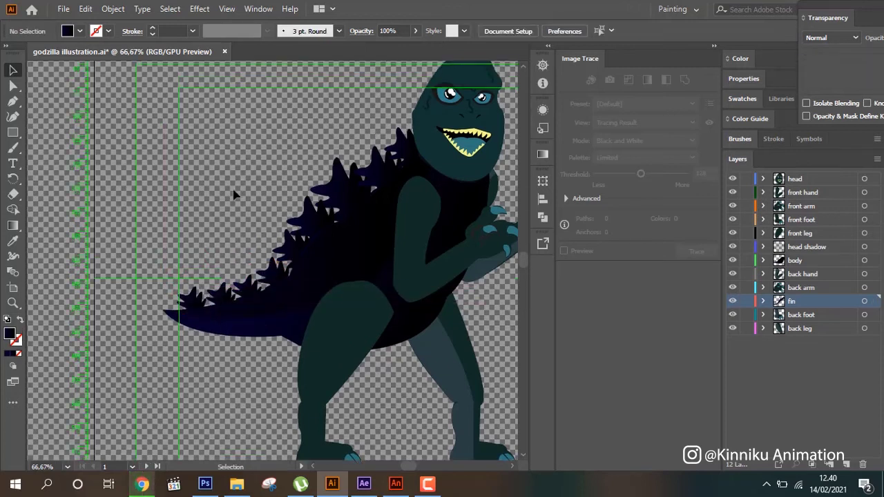
pyautogui.click(428, 483)
pyautogui.click(427, 484)
pyautogui.click(141, 485)
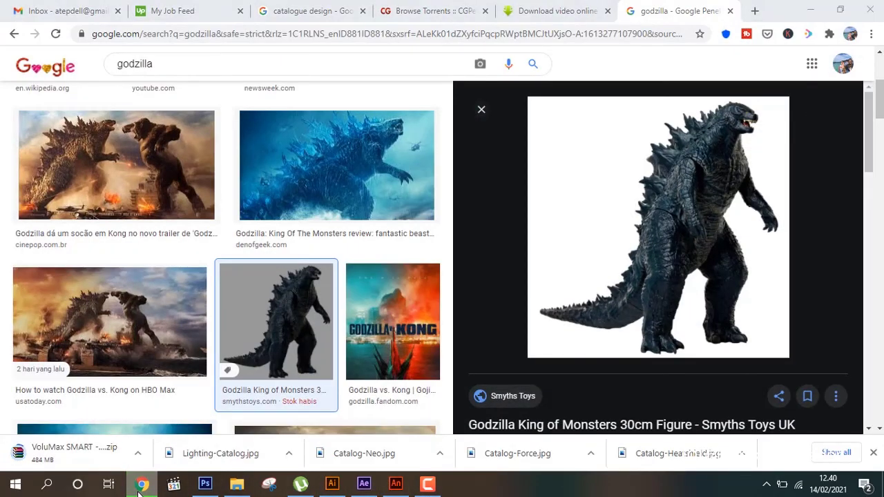
pyautogui.click(141, 485)
pyautogui.click(366, 350)
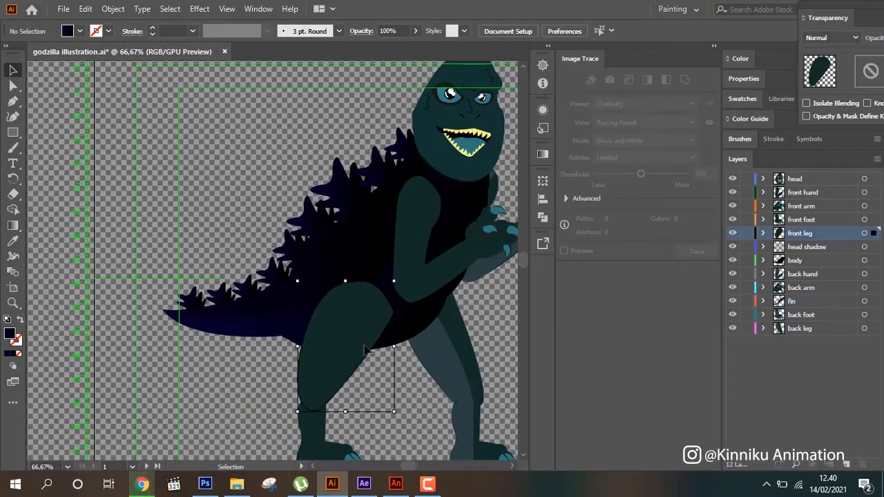
# Give the front leg the body's dark navy gradient with the Eyedropper.
pyautogui.click(12, 240)
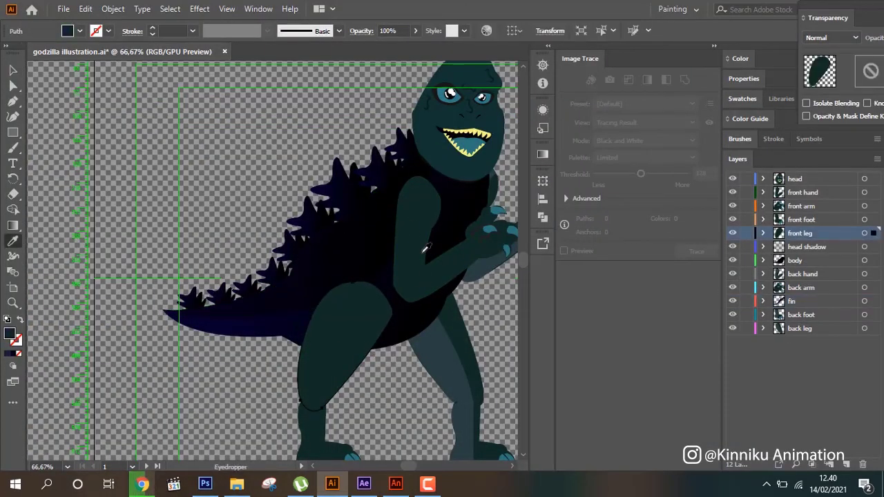
pyautogui.click(436, 303)
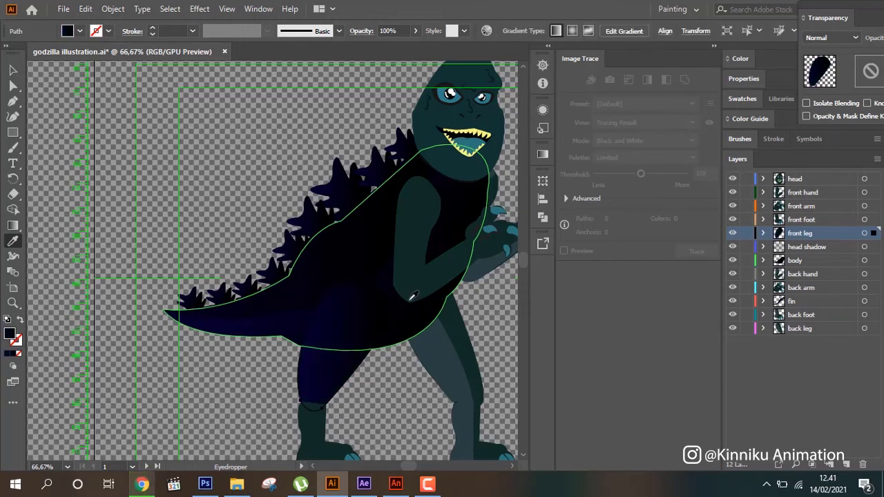
pyautogui.scroll(-2, 235, 236)
pyautogui.click(12, 69)
# Try the body's navy on the whole front foot, then undo it.
pyautogui.click(343, 199)
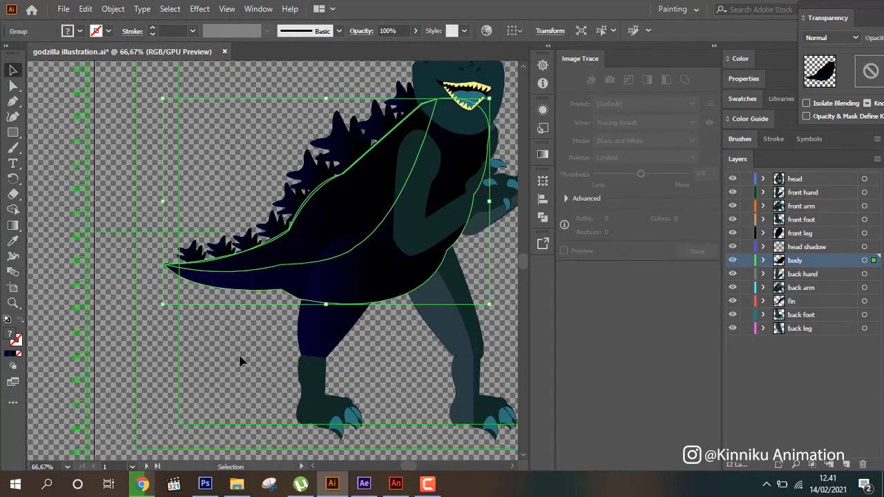
pyautogui.click(240, 361)
pyautogui.click(314, 390)
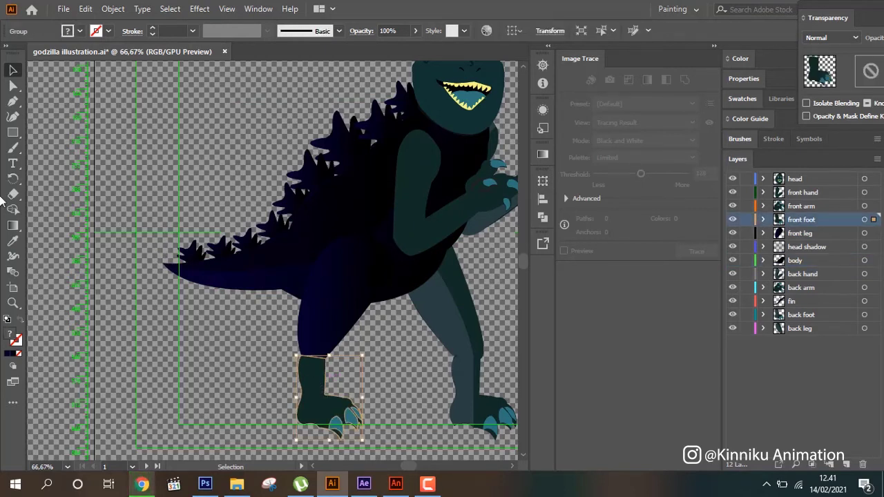
pyautogui.click(12, 241)
pyautogui.click(365, 277)
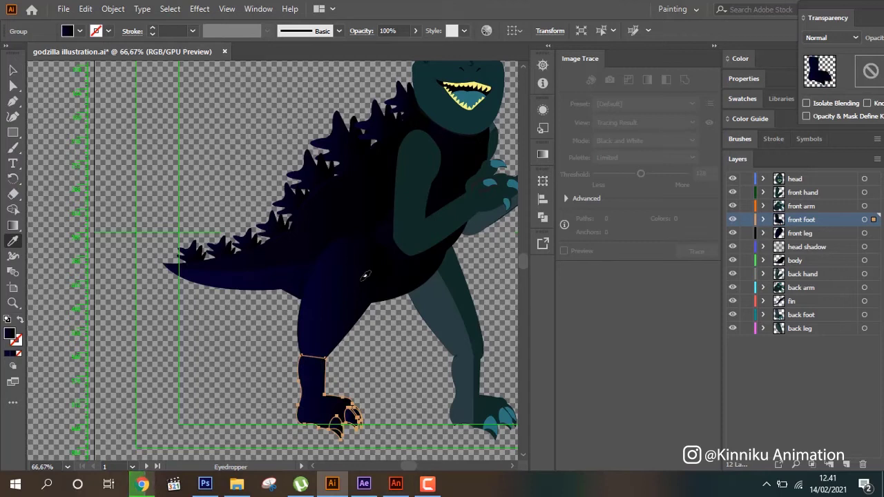
pyautogui.hotkey('ctrl', 'z')
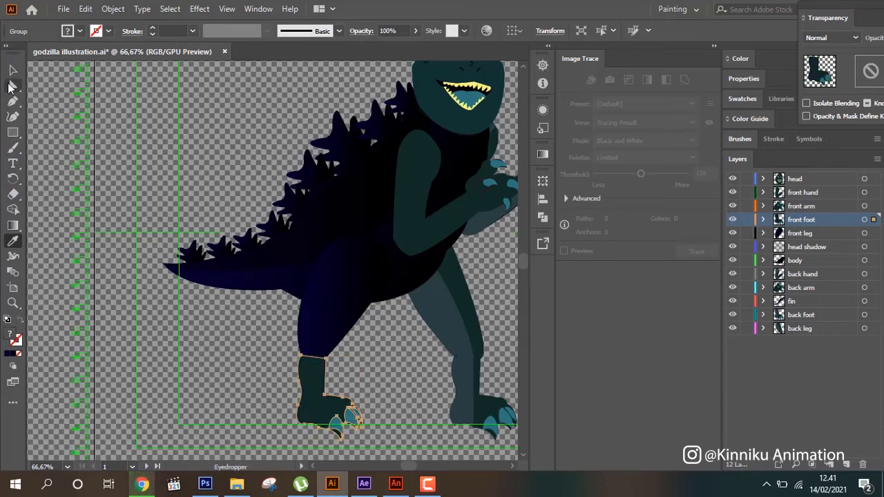
# Ungroup the front foot and give only its base shape the body's navy, keeping teal claws.
pyautogui.click(12, 71)
pyautogui.click(191, 336)
pyautogui.click(319, 390)
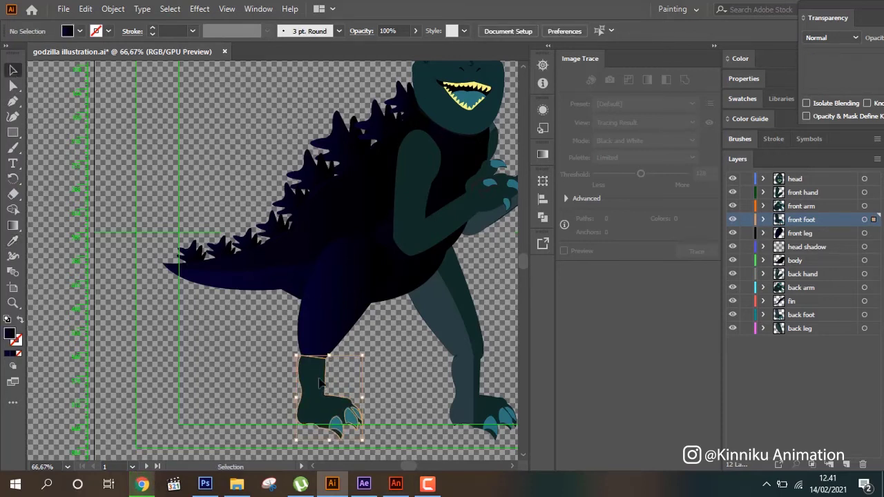
pyautogui.rightClick(319, 390)
pyautogui.click(386, 261)
pyautogui.click(253, 345)
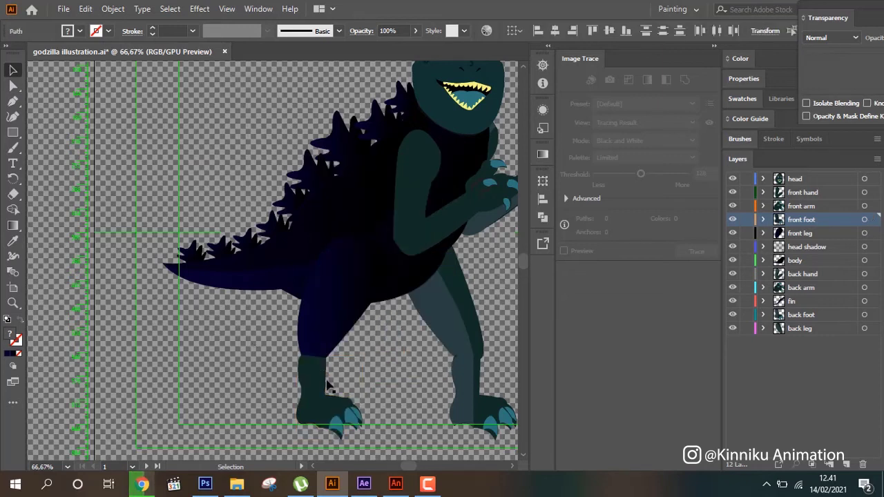
pyautogui.click(325, 391)
pyautogui.click(13, 242)
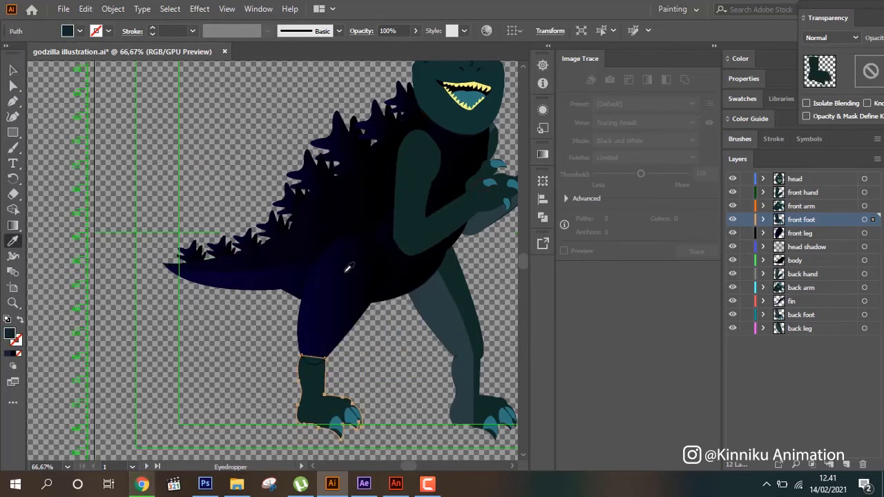
pyautogui.click(350, 268)
pyautogui.scroll(2, 349, 271)
pyautogui.scroll(1, 350, 270)
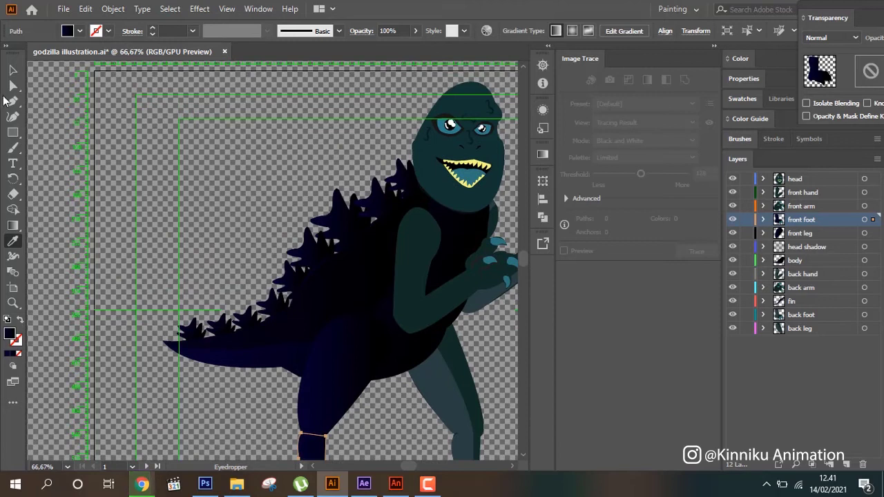
pyautogui.click(12, 70)
# Ungroup the back foot and select its main base shape.
pyautogui.scroll(-3, 308, 193)
pyautogui.hscroll(4, 308, 194)
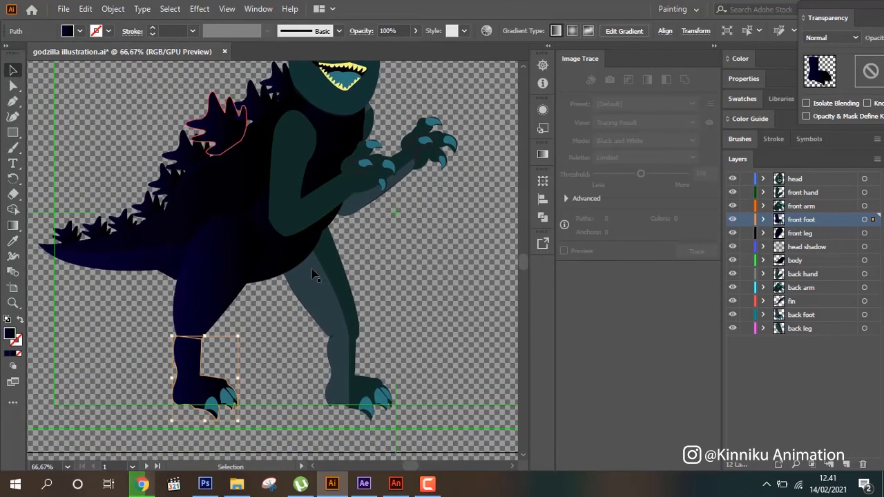
pyautogui.click(352, 296)
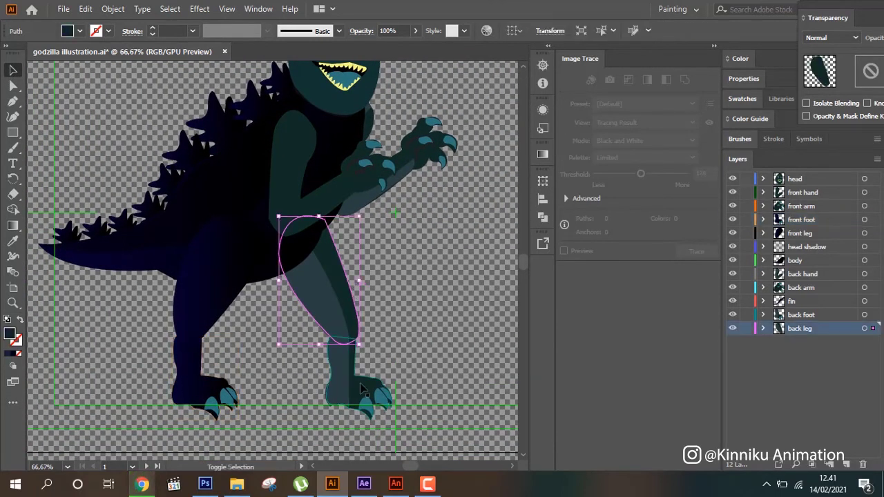
pyautogui.click(397, 390)
pyautogui.click(380, 404)
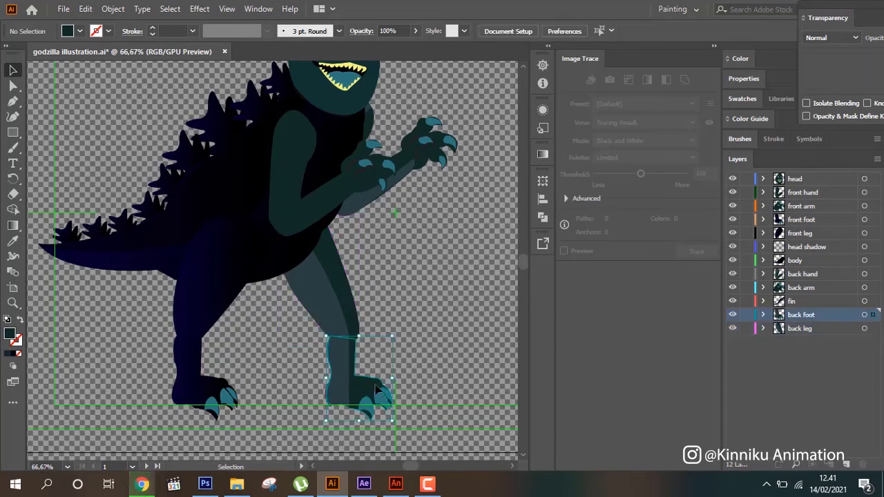
pyautogui.rightClick(377, 398)
pyautogui.click(446, 269)
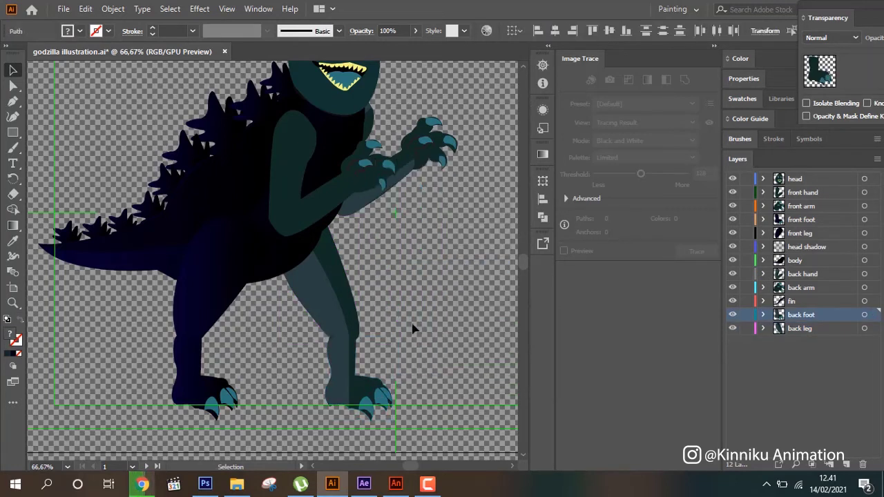
pyautogui.click(414, 330)
pyautogui.click(372, 389)
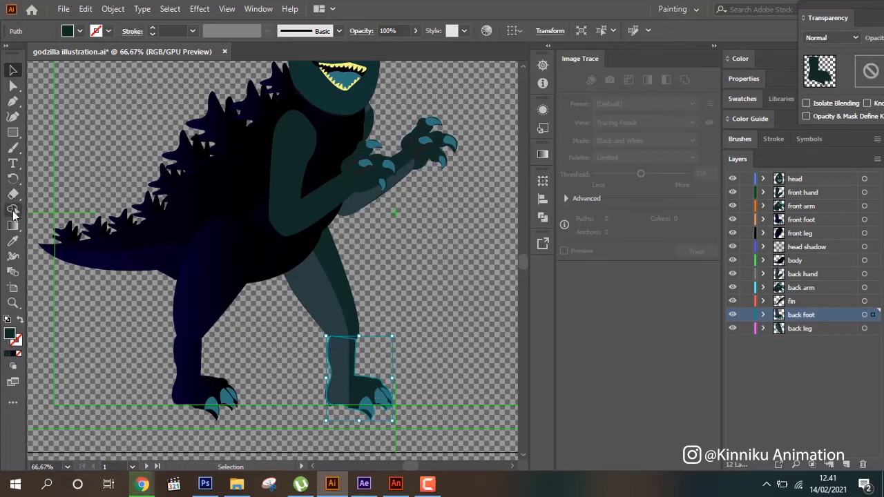
# Give the back foot's base the body's dark navy.
pyautogui.click(12, 240)
pyautogui.click(230, 273)
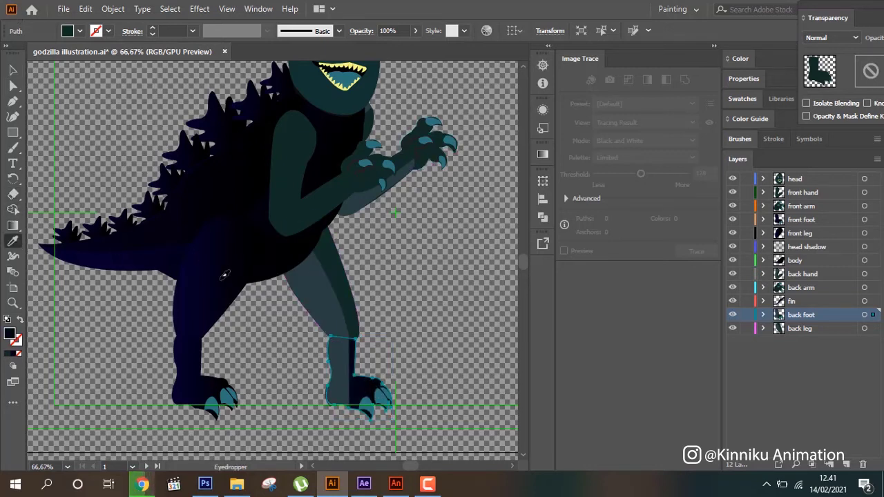
pyautogui.click(12, 70)
pyautogui.click(404, 287)
# Eyedrop the body's dark navy gradient onto the back leg.
pyautogui.click(358, 317)
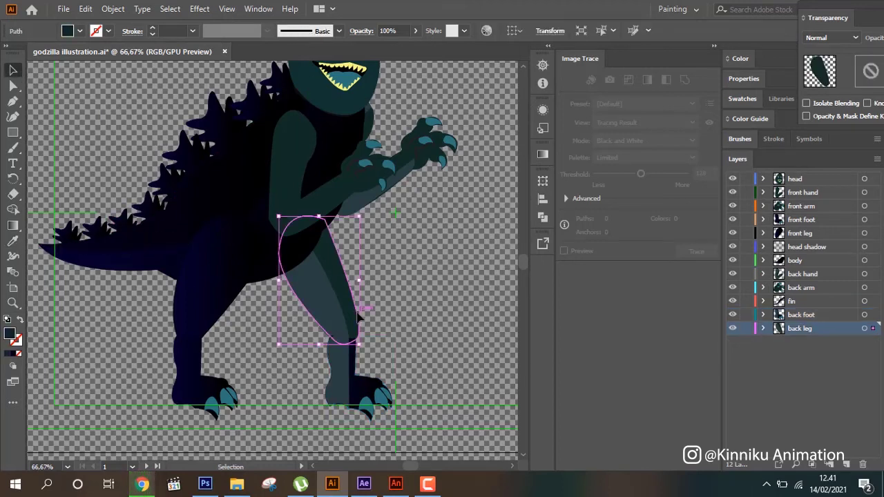
pyautogui.rightClick(358, 317)
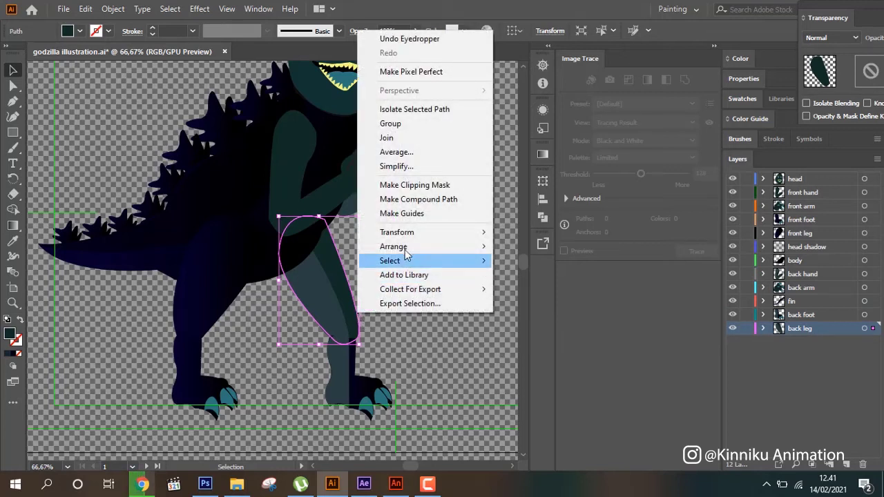
pyautogui.click(15, 239)
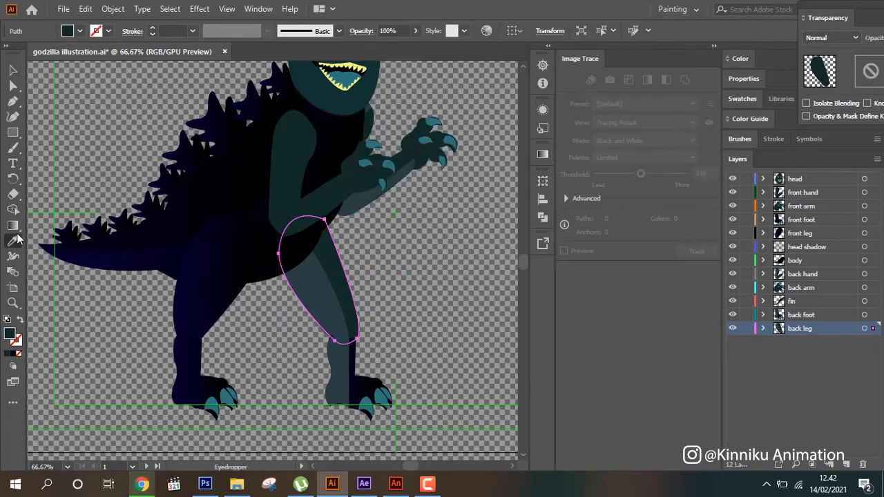
pyautogui.click(263, 205)
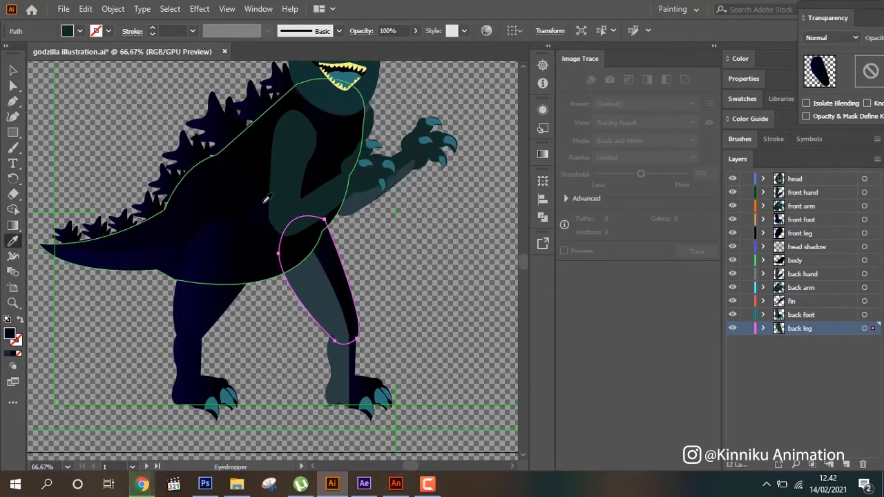
pyautogui.click(15, 72)
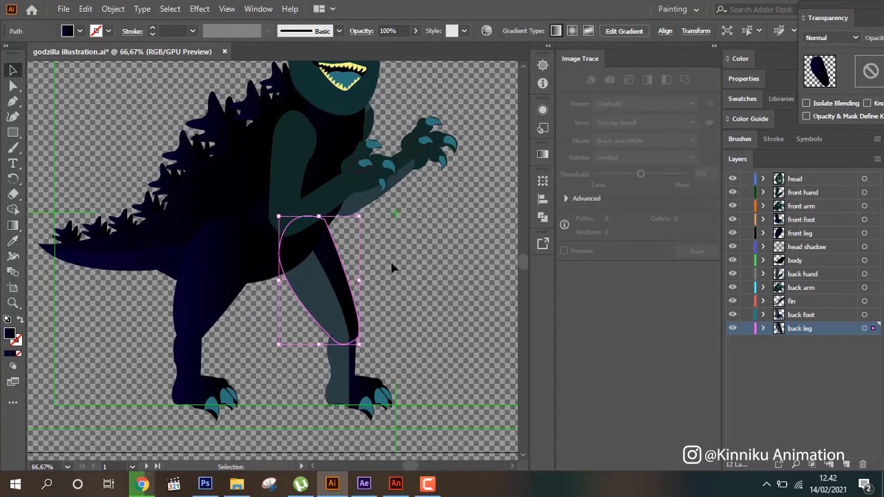
pyautogui.click(392, 269)
# Reapply the body's gradient to the back leg and back foot together.
pyautogui.click(329, 315)
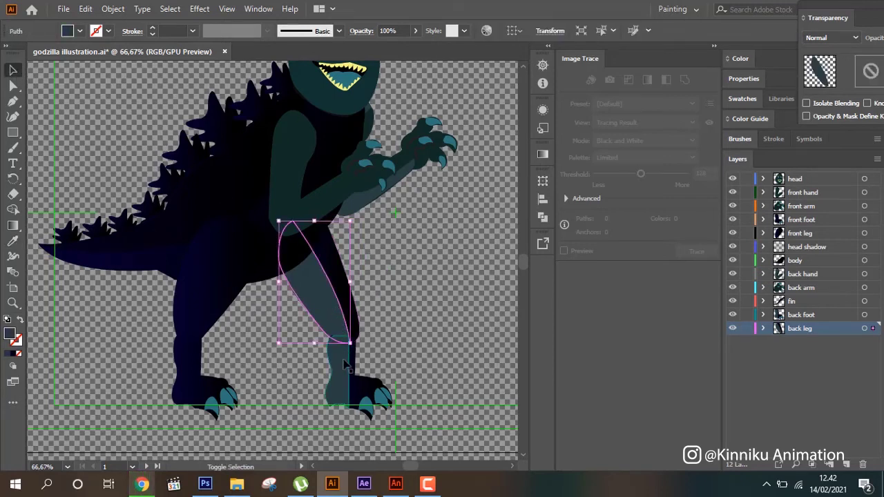
pyautogui.keyDown('shift'); pyautogui.click(864, 314); pyautogui.keyUp('shift')
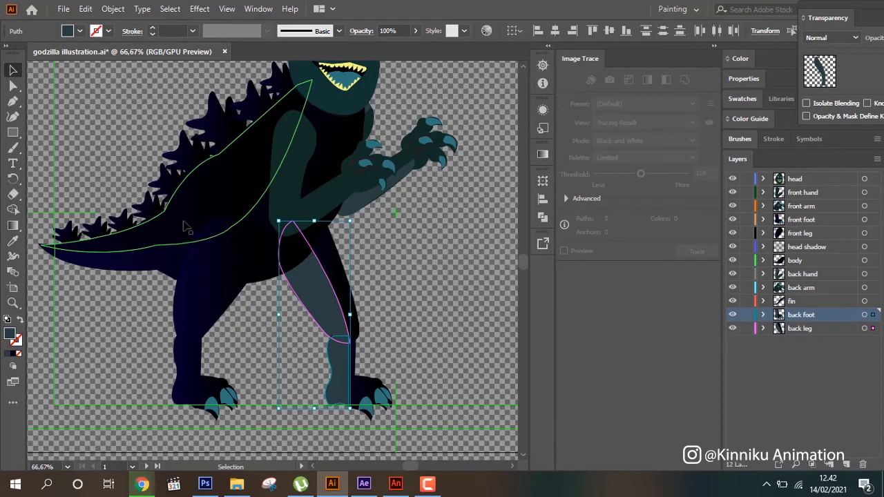
pyautogui.click(13, 242)
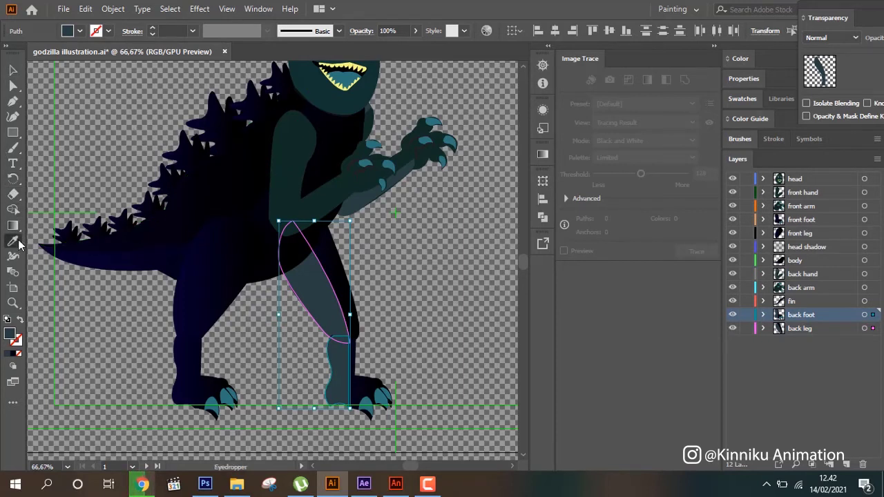
pyautogui.click(225, 152)
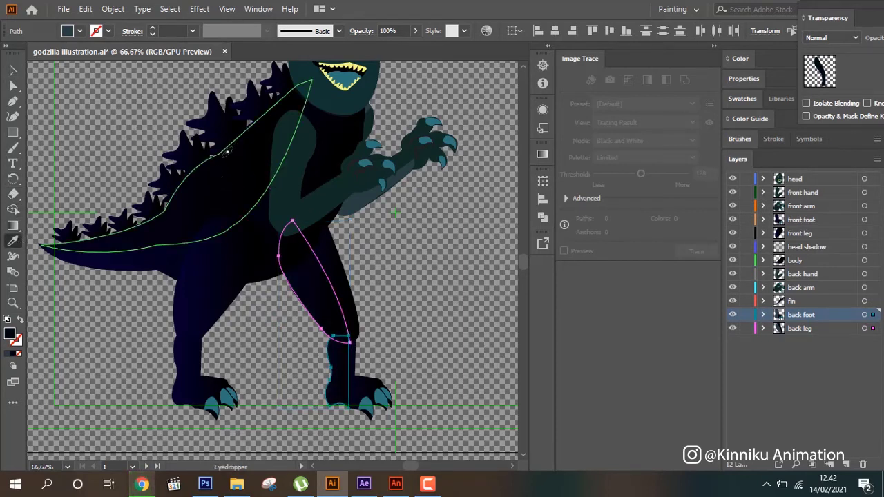
pyautogui.click(12, 70)
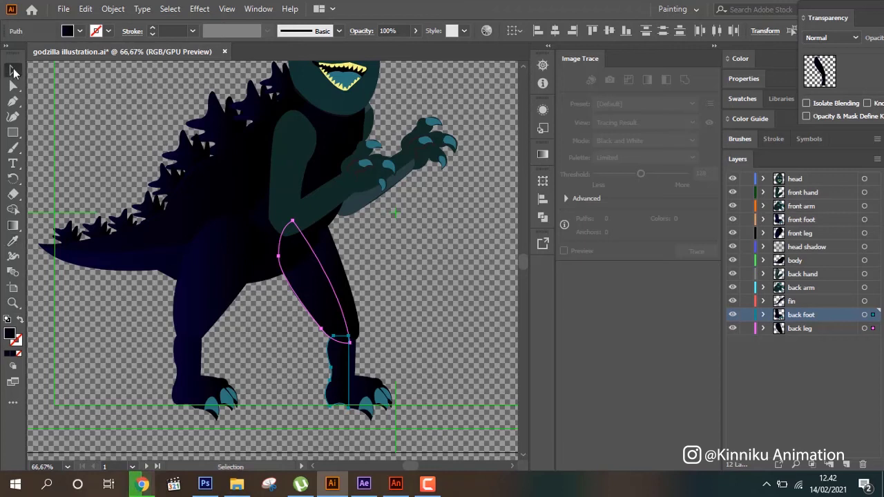
pyautogui.click(462, 280)
pyautogui.scroll(-1, 461, 279)
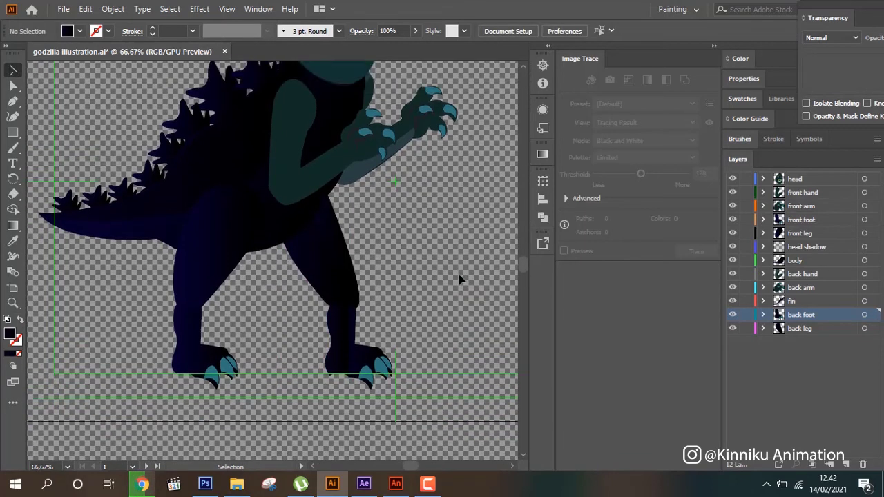
# Give the back hand the body's dark navy gradient.
pyautogui.scroll(3, 461, 280)
pyautogui.scroll(2, 462, 280)
pyautogui.click(411, 266)
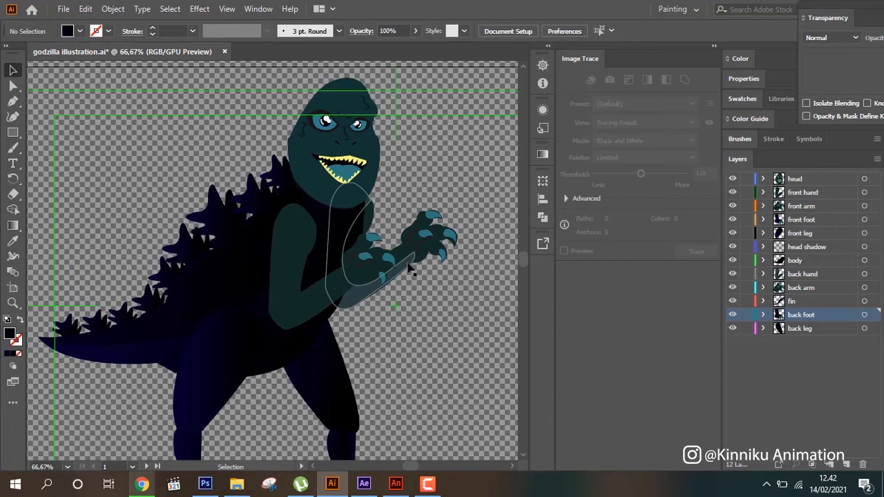
pyautogui.scroll(-2, 79, 355)
pyautogui.scroll(-1, 78, 355)
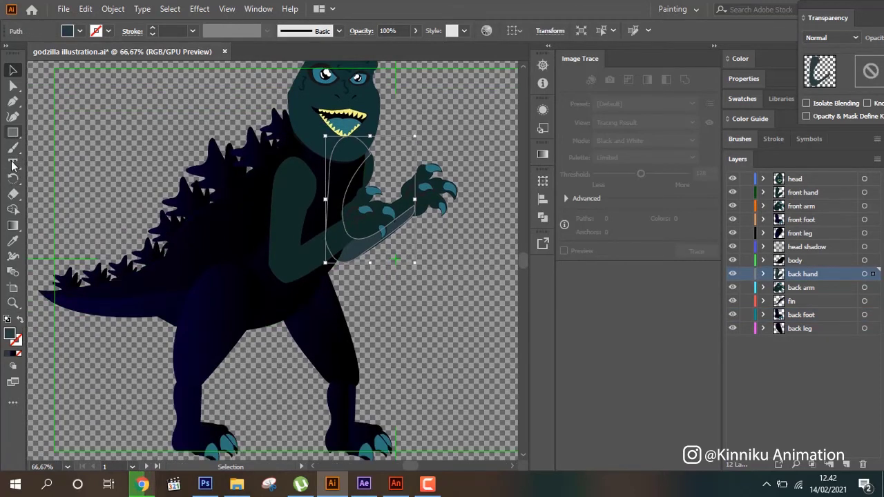
pyautogui.click(13, 240)
pyautogui.click(215, 229)
pyautogui.click(13, 69)
pyautogui.click(415, 299)
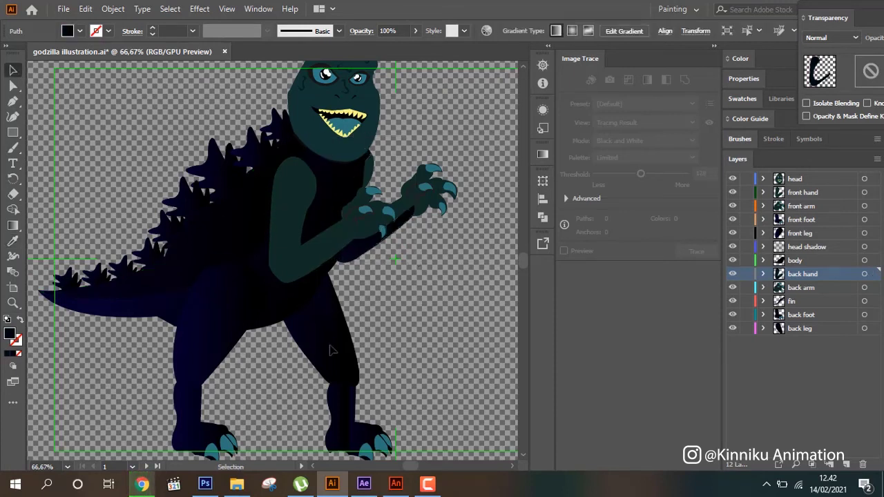
# Apply the body's dark navy gradient to the front arm and front hand.
pyautogui.click(356, 239)
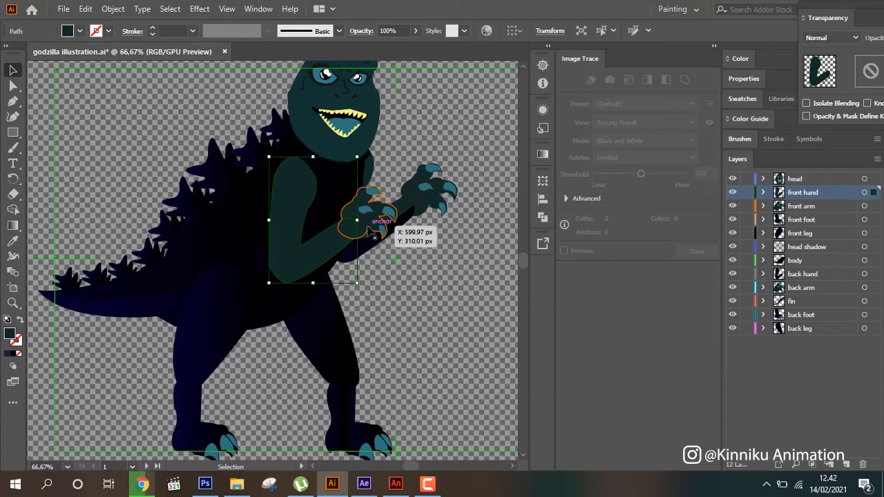
pyautogui.keyDown('shift'); pyautogui.click(371, 228); pyautogui.keyUp('shift')
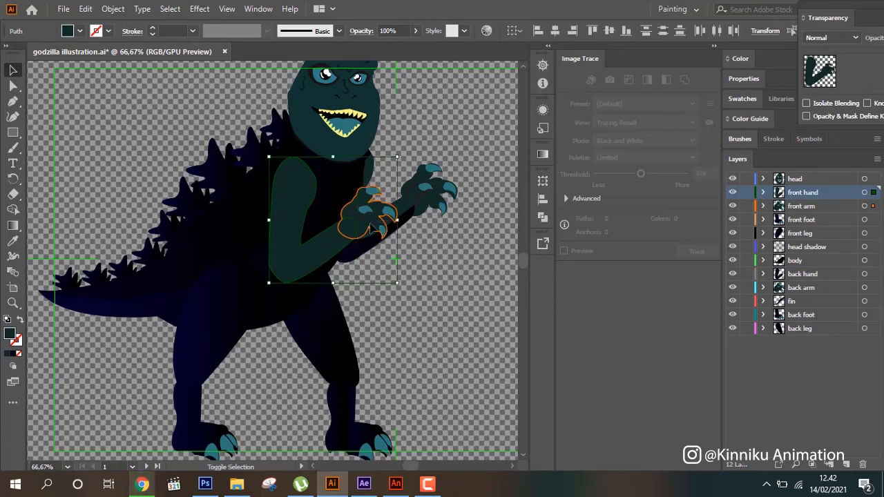
pyautogui.click(12, 241)
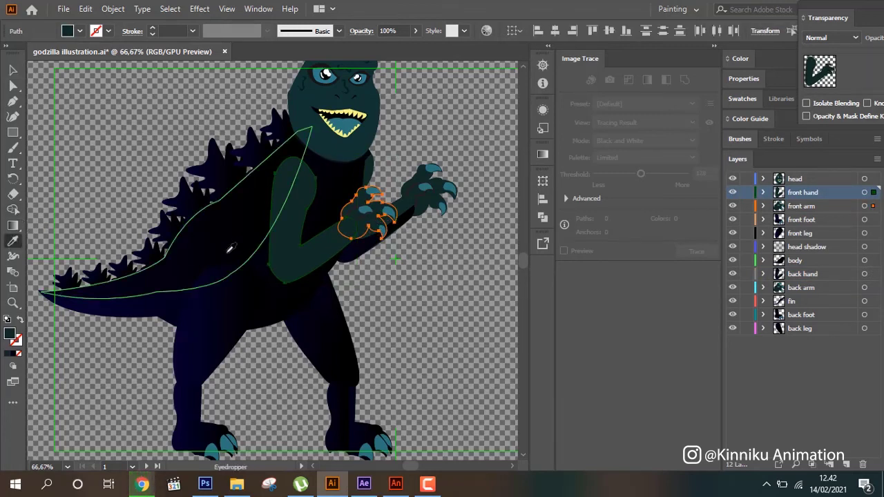
pyautogui.click(229, 303)
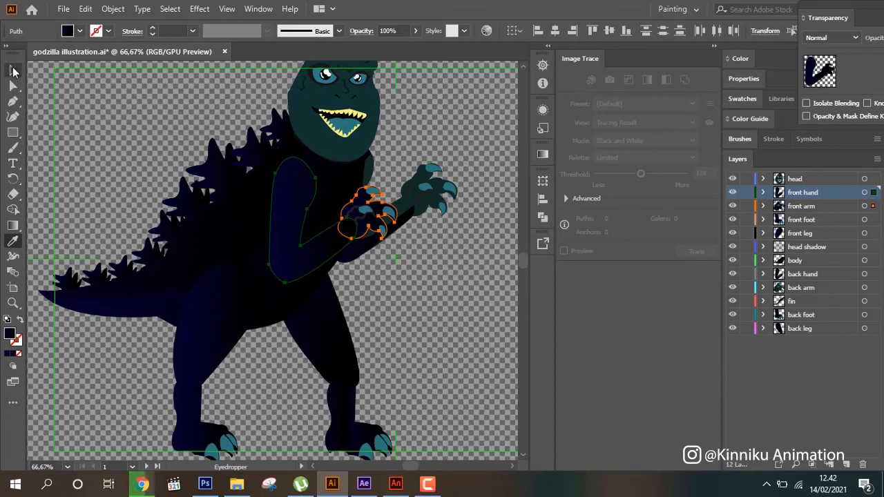
pyautogui.scroll(1, 166, 118)
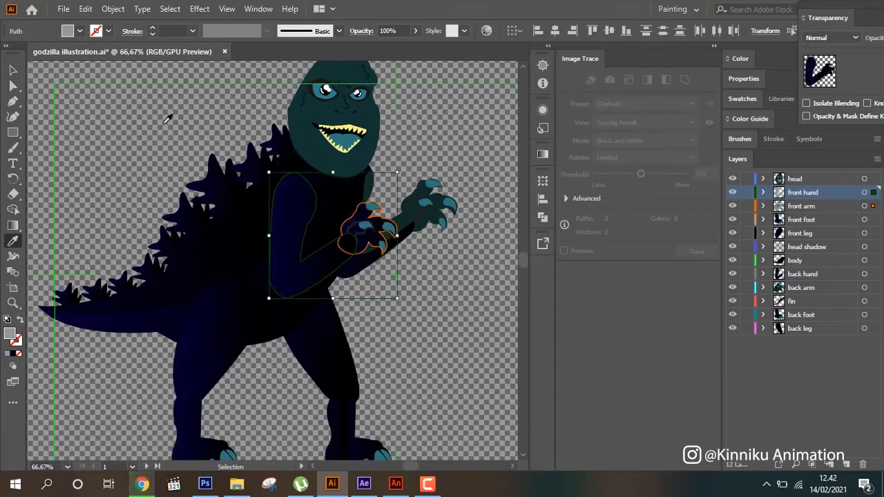
pyautogui.click(12, 70)
pyautogui.click(128, 148)
# Set the small hand detail line to a 1 pt black stroke.
pyautogui.scroll(3, 127, 147)
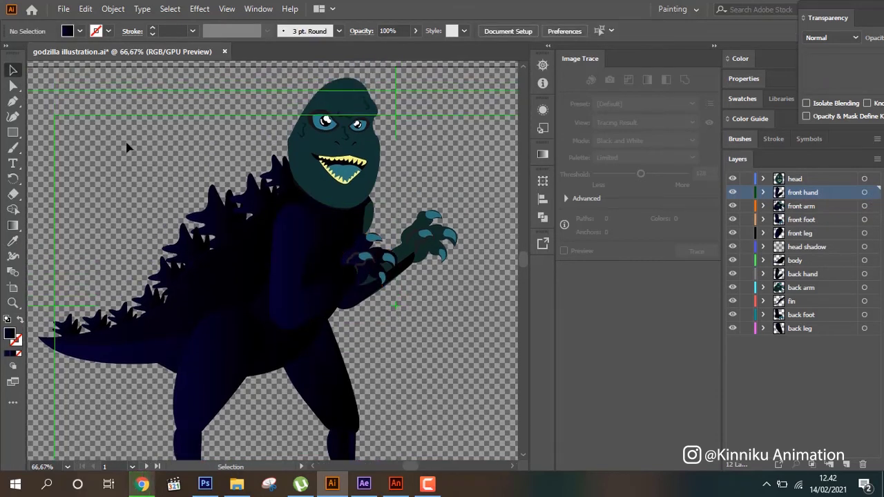
pyautogui.moveTo(365, 277); pyautogui.dragTo(384, 283)
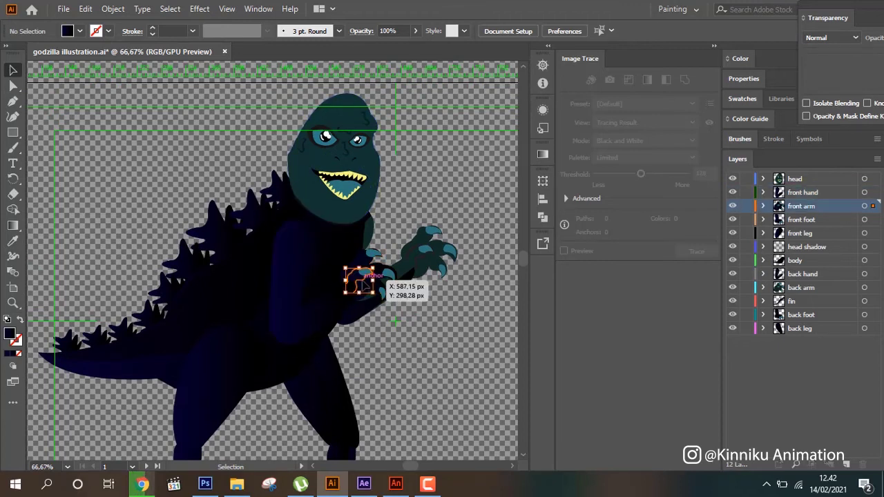
pyautogui.click(753, 79)
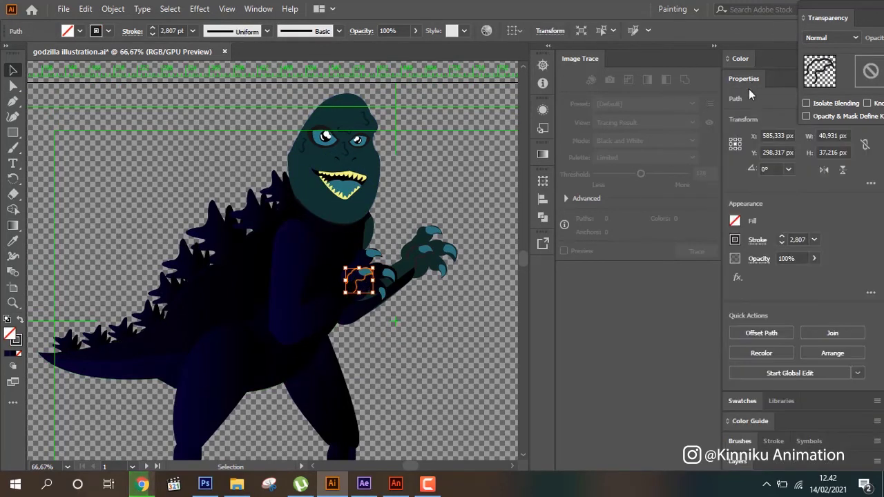
pyautogui.doubleClick(798, 240)
pyautogui.write('1')
pyautogui.press('Return')
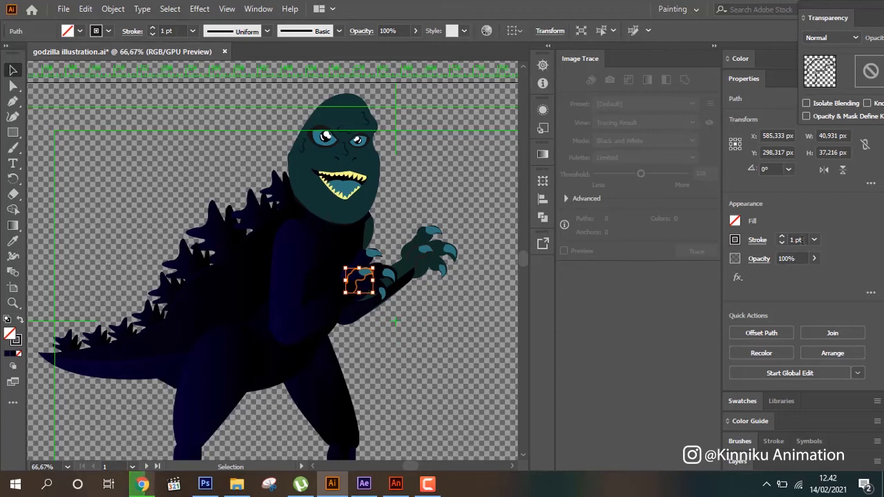
pyautogui.click(457, 347)
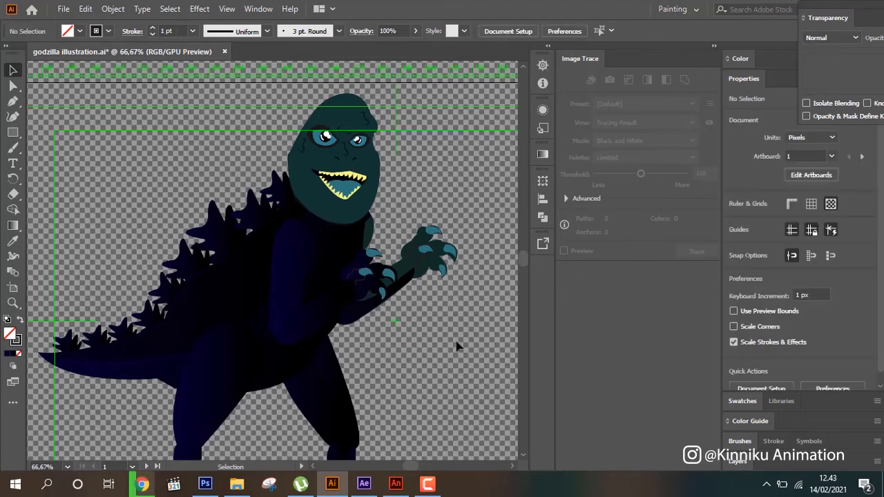
pyautogui.click(367, 291)
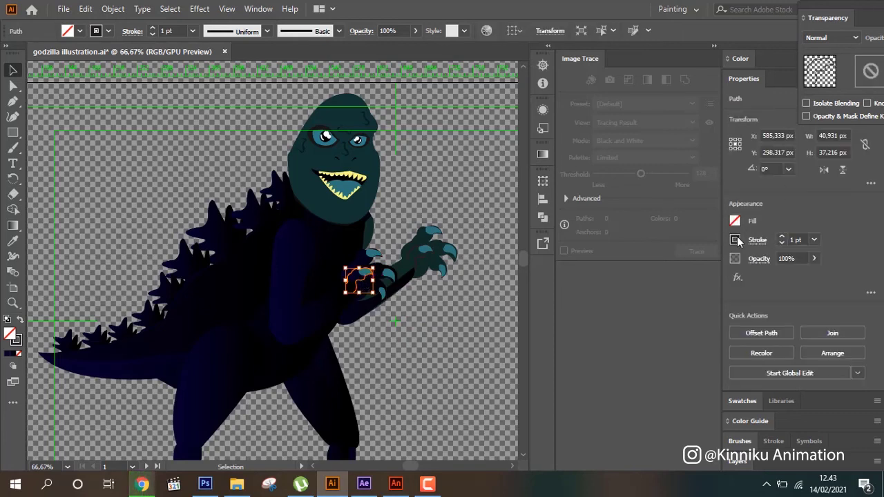
pyautogui.click(736, 240)
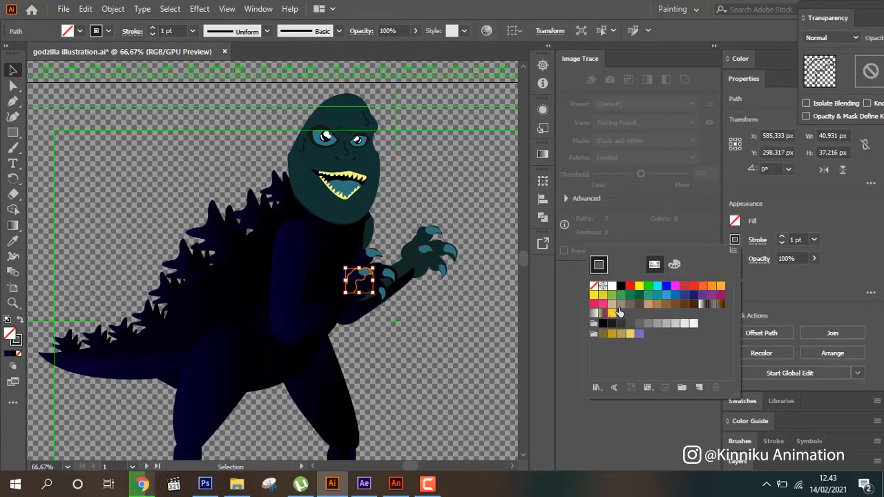
pyautogui.click(603, 324)
pyautogui.click(458, 354)
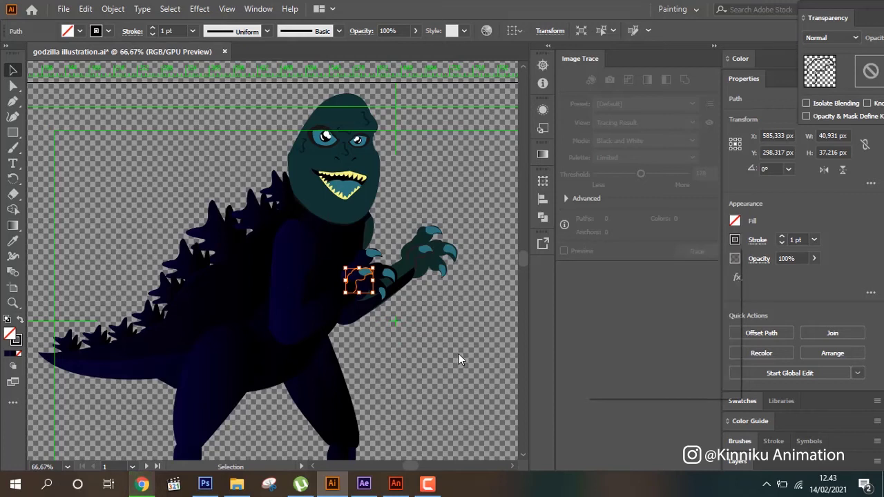
pyautogui.click(462, 352)
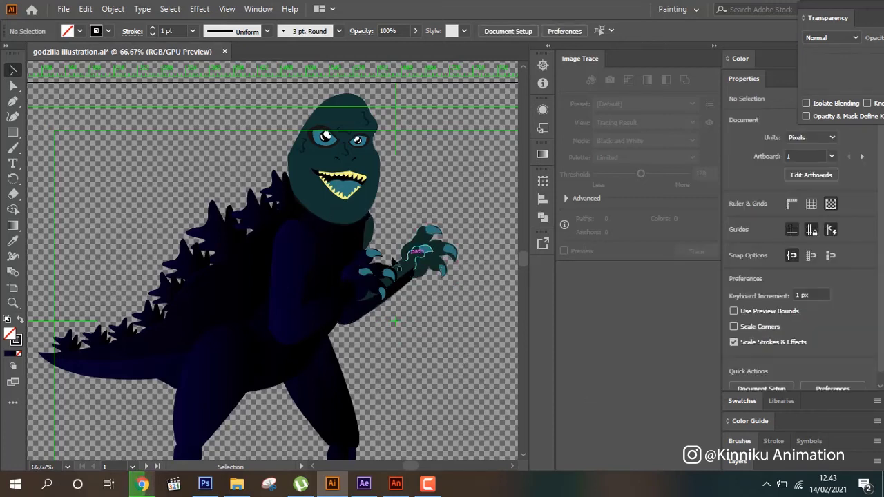
# Fill the raised arm with the body's dark navy using the Eyedropper.
pyautogui.click(413, 261)
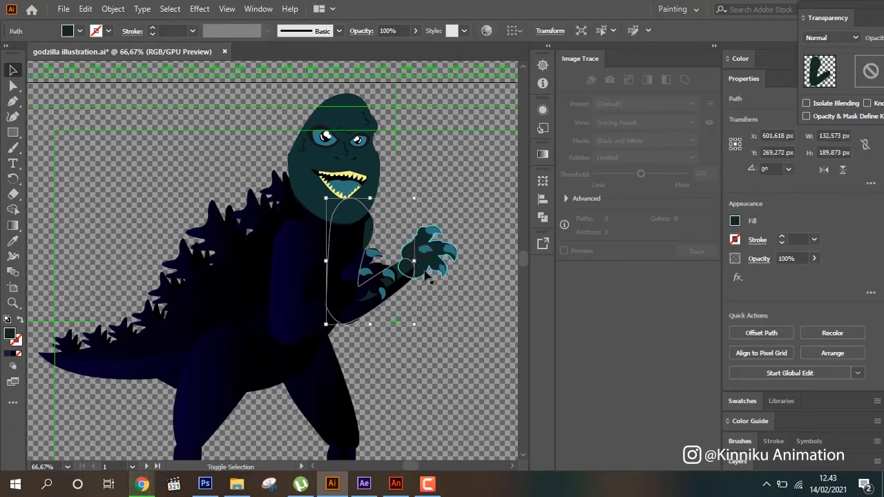
pyautogui.keyDown('shift'); pyautogui.click(427, 271); pyautogui.keyUp('shift')
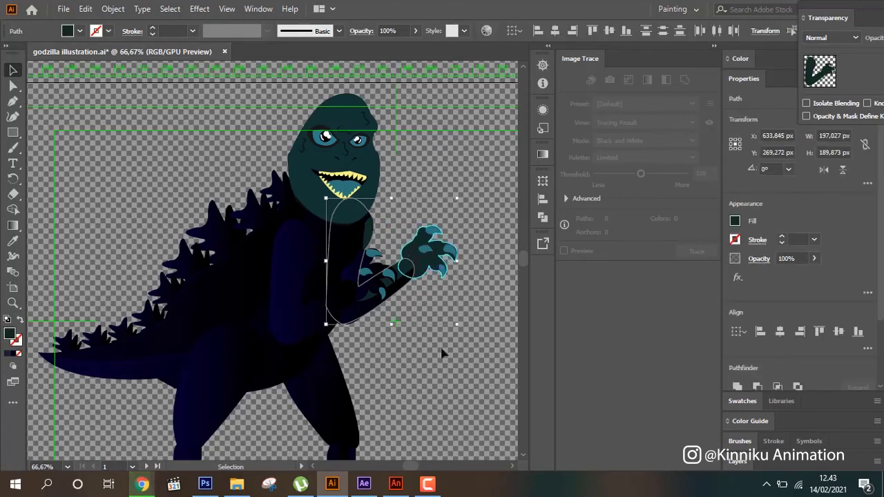
pyautogui.click(428, 373)
pyautogui.click(372, 236)
pyautogui.rightClick(372, 237)
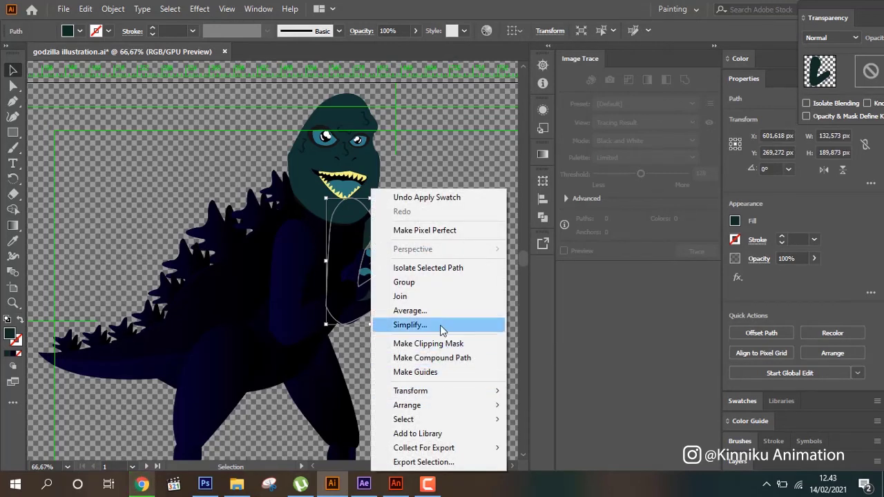
pyautogui.click(507, 181)
pyautogui.click(370, 238)
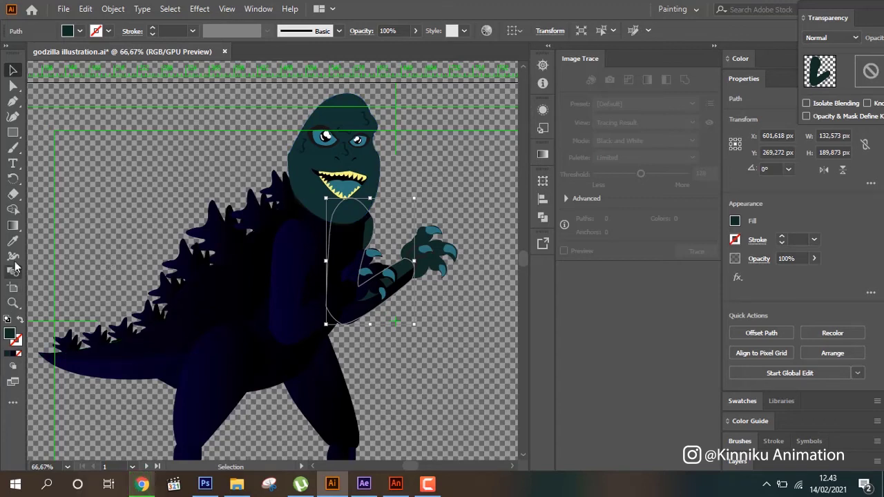
pyautogui.click(13, 241)
pyautogui.click(246, 278)
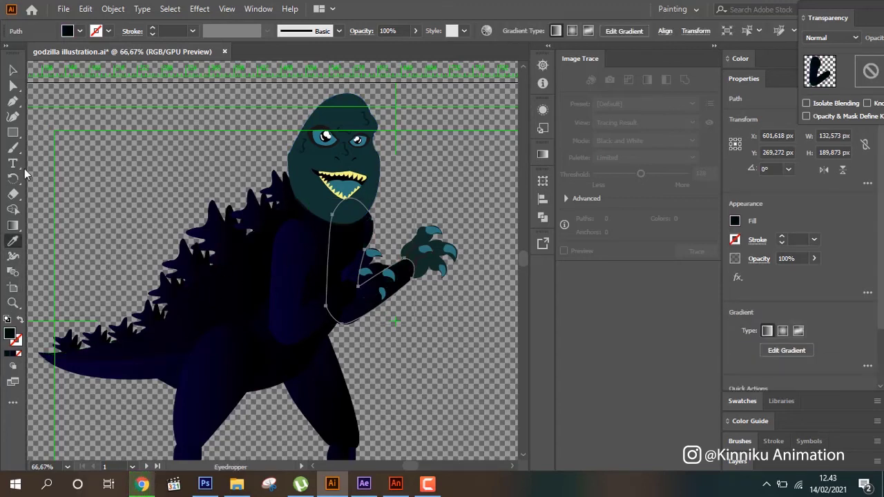
pyautogui.click(12, 70)
pyautogui.click(435, 163)
# Give the clawed hand the same dark navy fill as the arm.
pyautogui.click(418, 243)
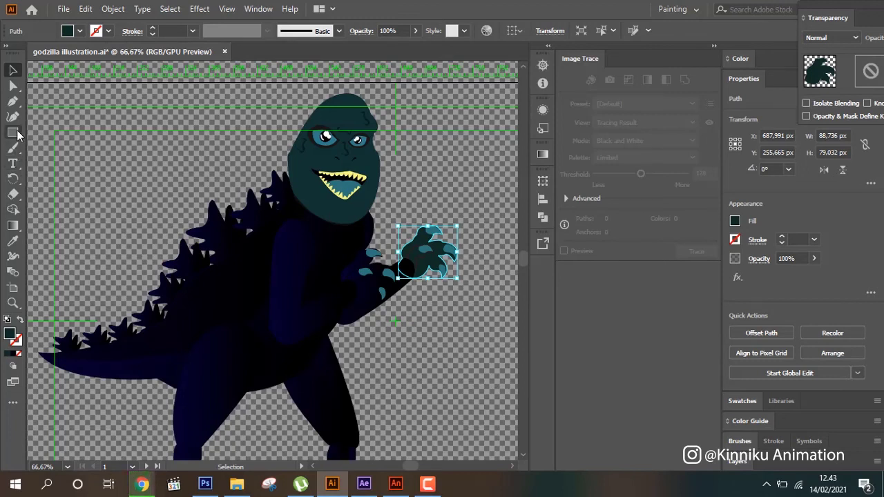
pyautogui.click(13, 240)
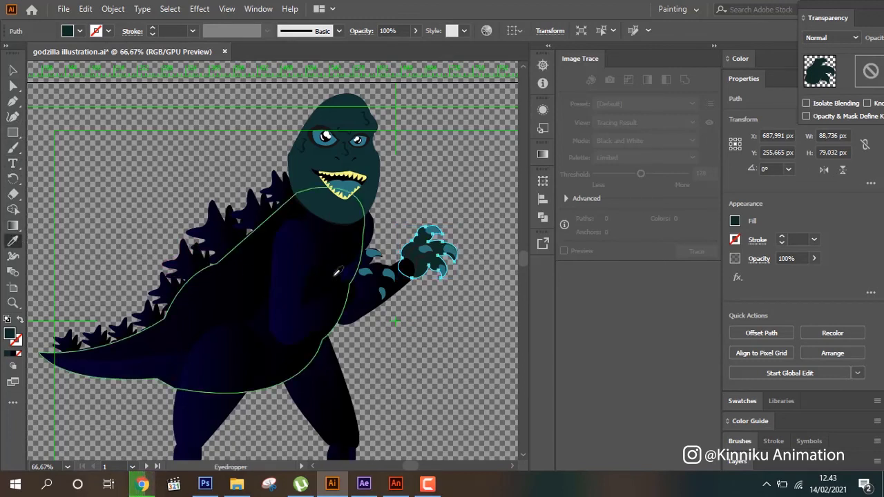
pyautogui.click(358, 266)
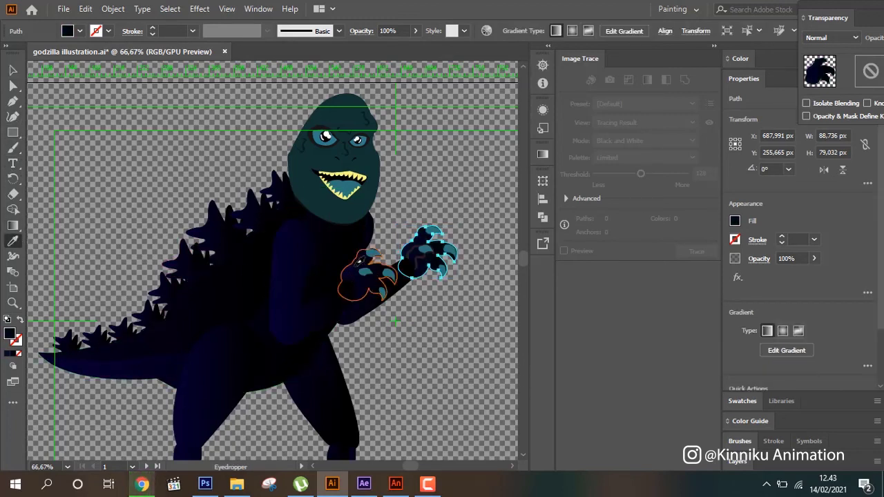
pyautogui.click(13, 70)
pyautogui.click(433, 320)
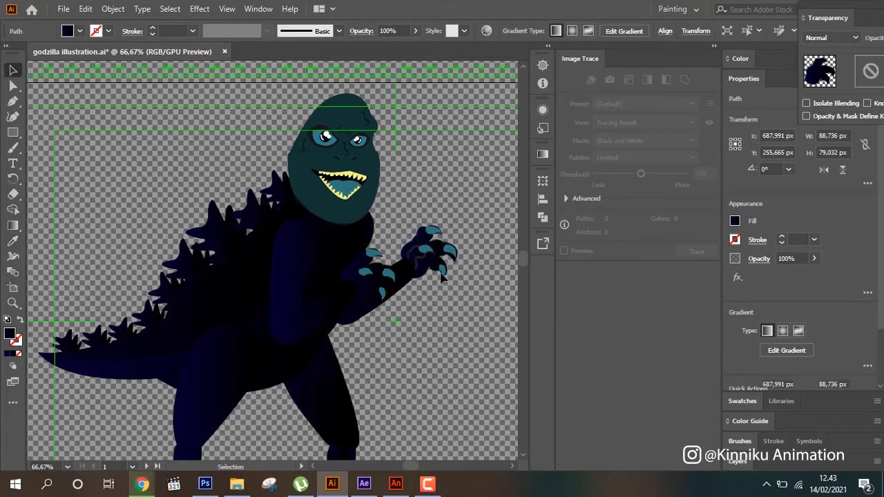
# Reduce the inner hand line's stroke weight and set its stroke to black.
pyautogui.click(429, 257)
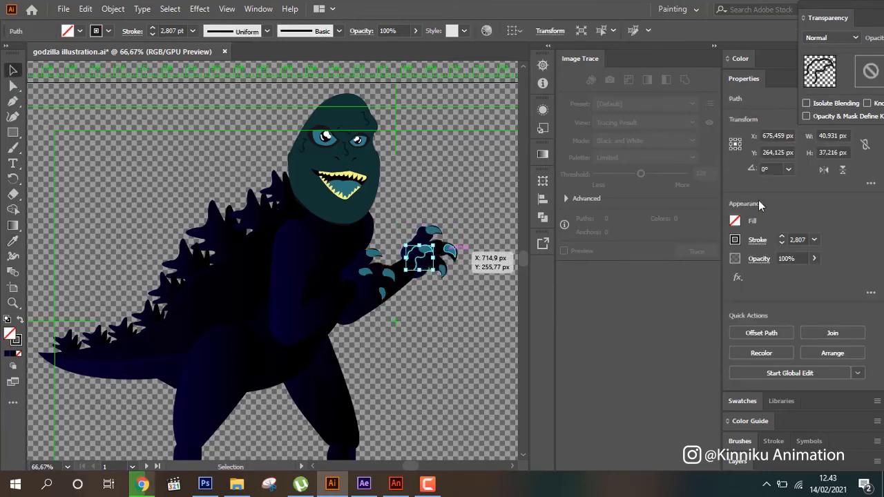
pyautogui.click(802, 240)
pyautogui.write('2')
pyautogui.press('Return')
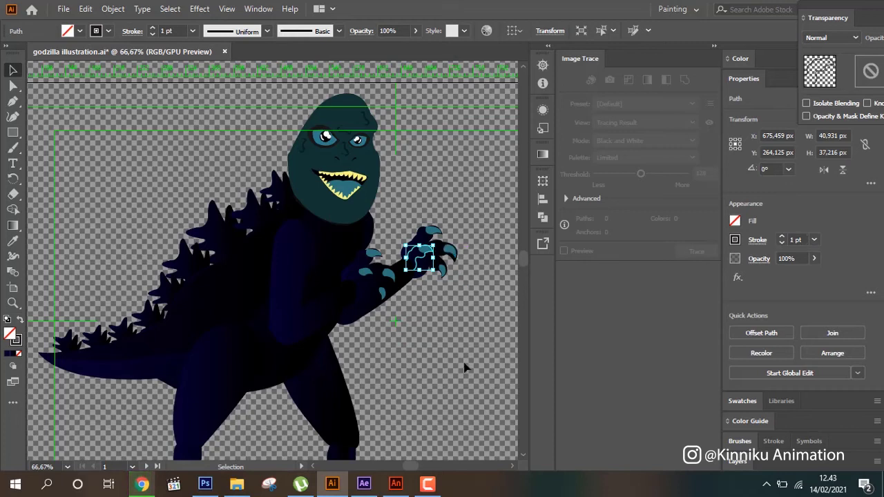
pyautogui.click(464, 368)
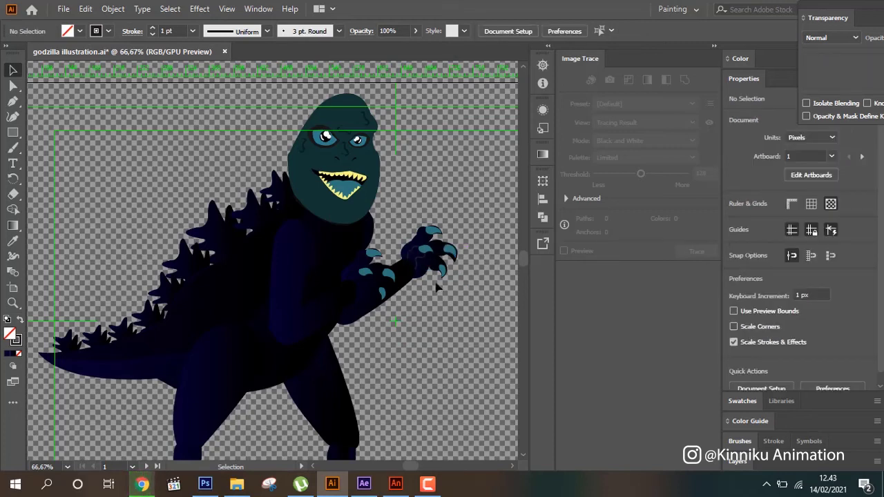
pyautogui.click(424, 256)
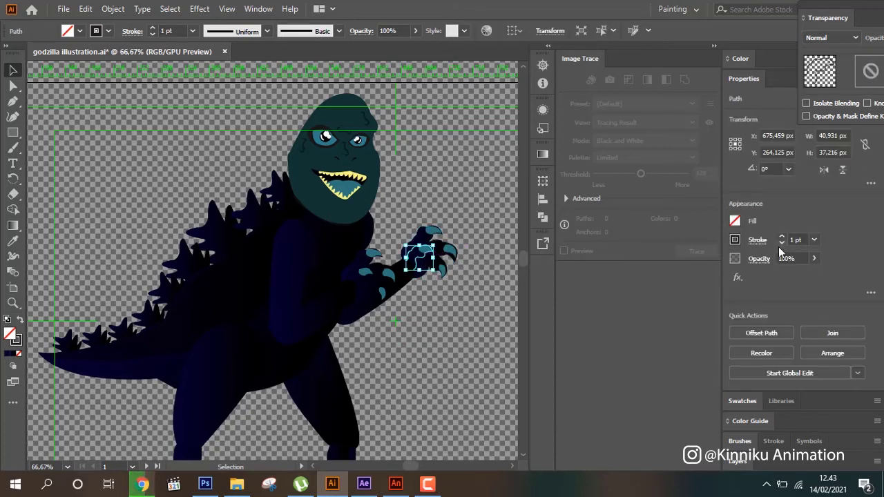
pyautogui.click(736, 239)
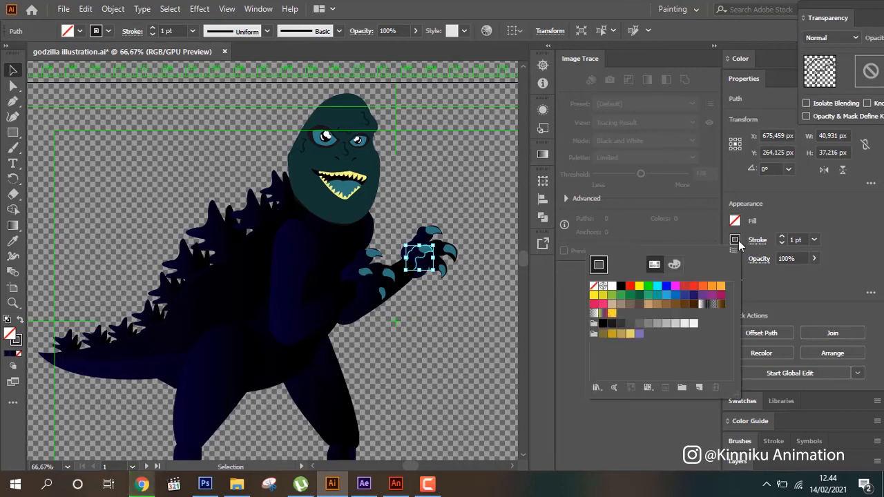
pyautogui.click(602, 324)
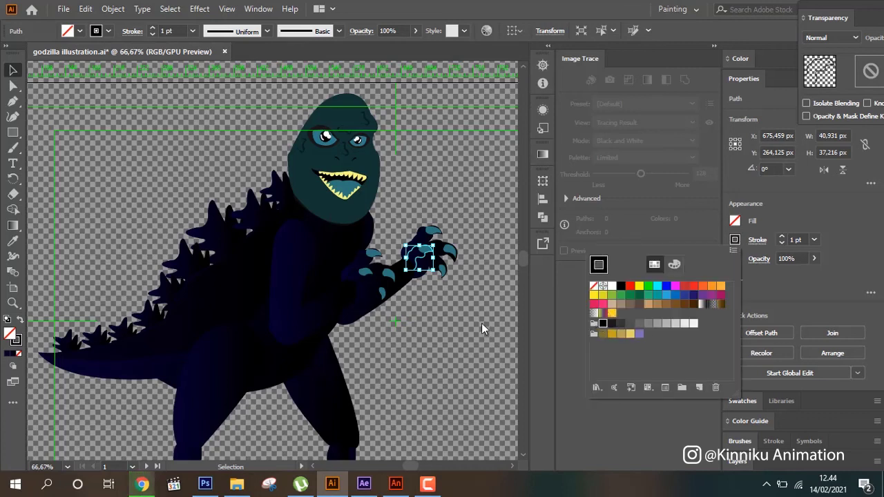
pyautogui.click(482, 324)
pyautogui.click(482, 322)
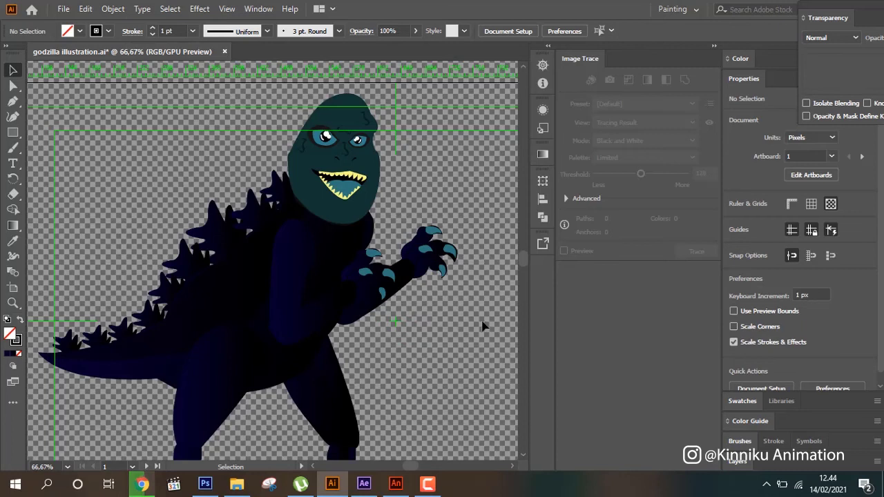
pyautogui.scroll(1, 480, 324)
# Eyedrop the body's dark navy gradient onto Godzilla's teal head.
pyautogui.click(366, 240)
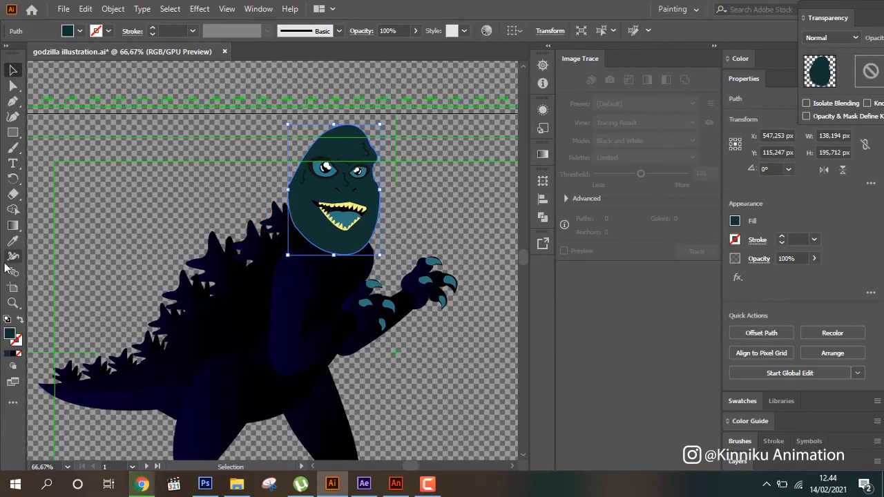
pyautogui.click(12, 241)
pyautogui.click(228, 322)
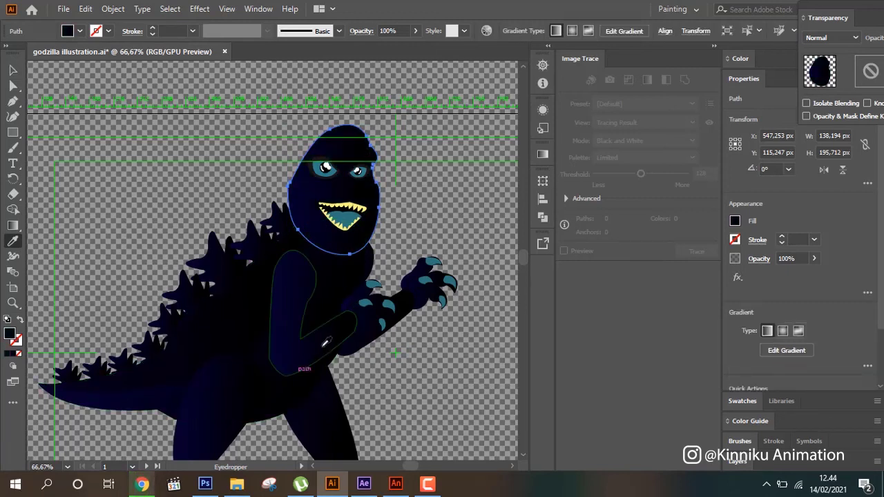
pyautogui.scroll(1, 273, 259)
pyautogui.scroll(1, 273, 260)
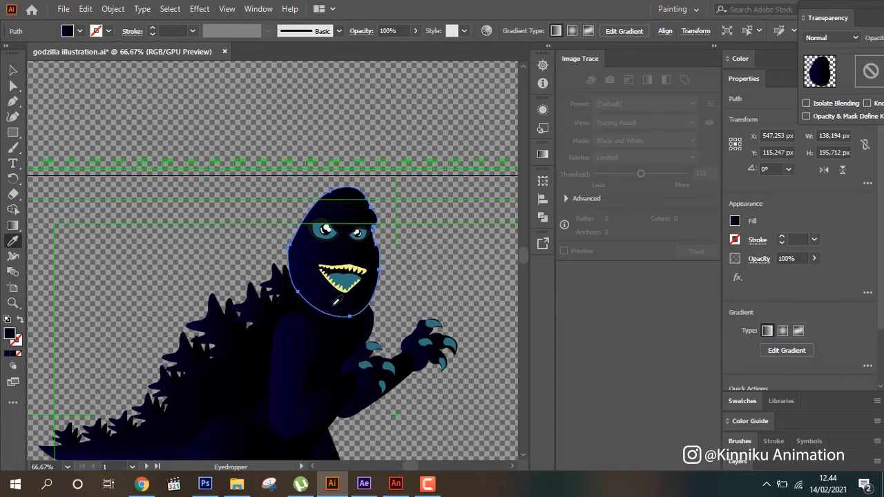
pyautogui.click(11, 70)
pyautogui.click(114, 226)
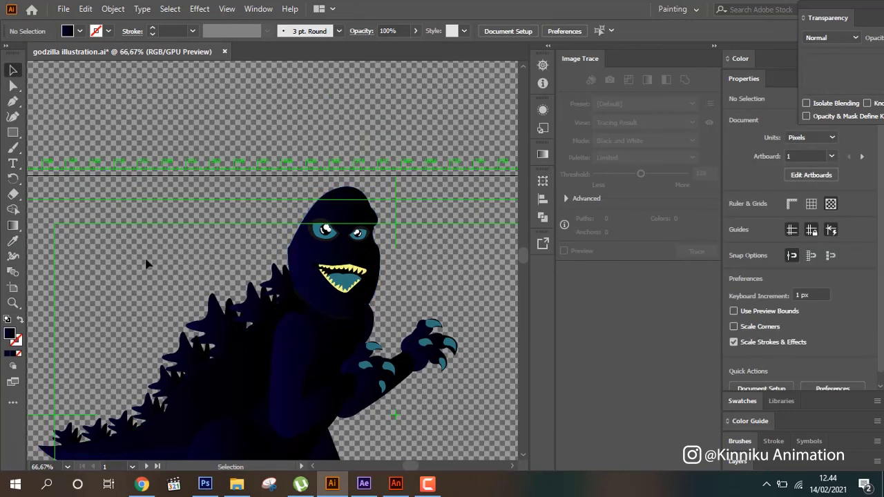
pyautogui.scroll(-2, 147, 263)
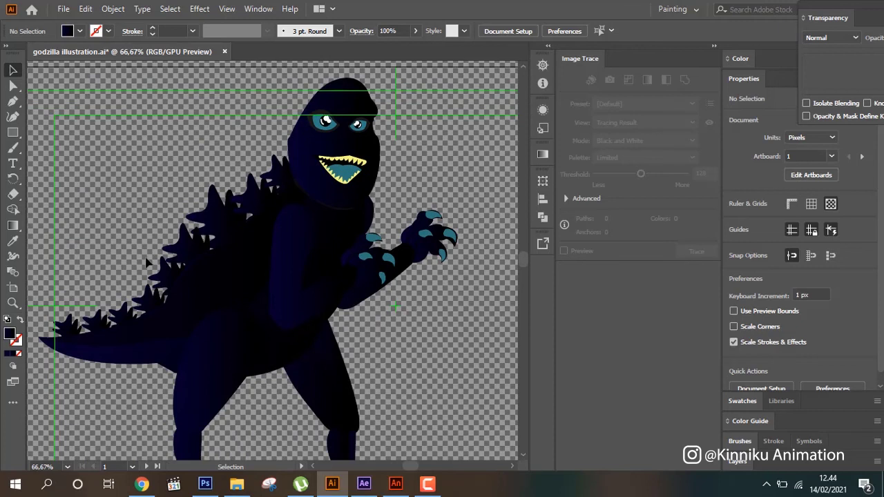
pyautogui.scroll(1, 146, 262)
pyautogui.scroll(1, 147, 261)
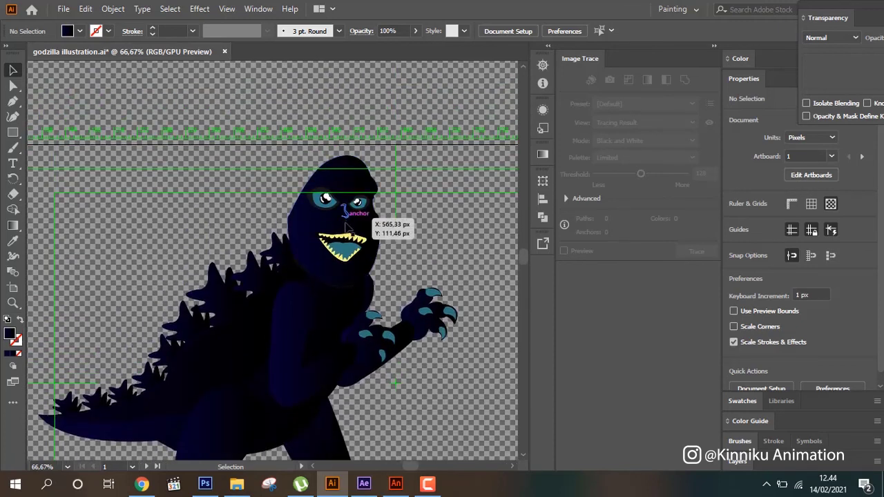
pyautogui.scroll(-1, 450, 216)
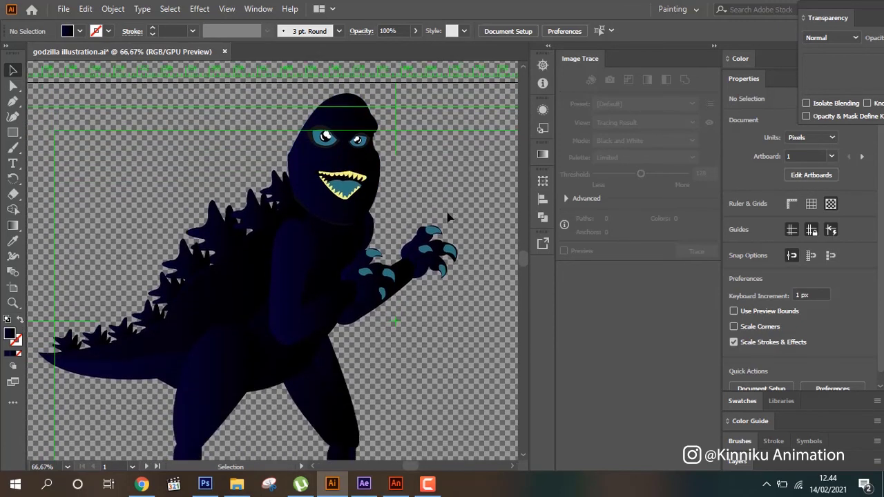
pyautogui.scroll(-1, 448, 217)
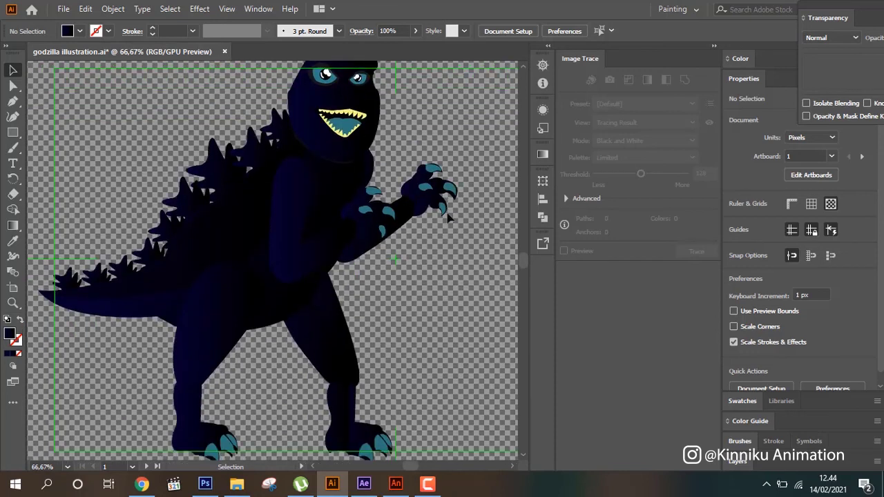
pyautogui.scroll(1, 448, 216)
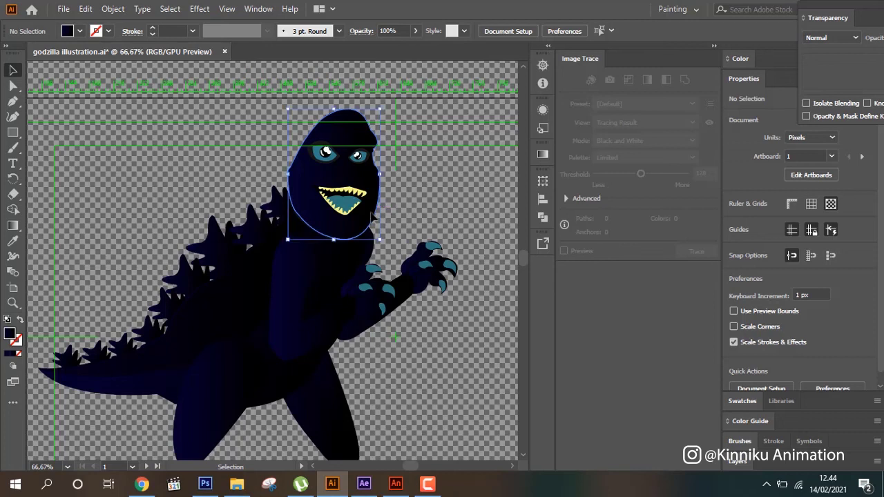
# Extend the head's gradient to the right and shift its left colour stop rightwards.
pyautogui.click(379, 178)
pyautogui.click(12, 226)
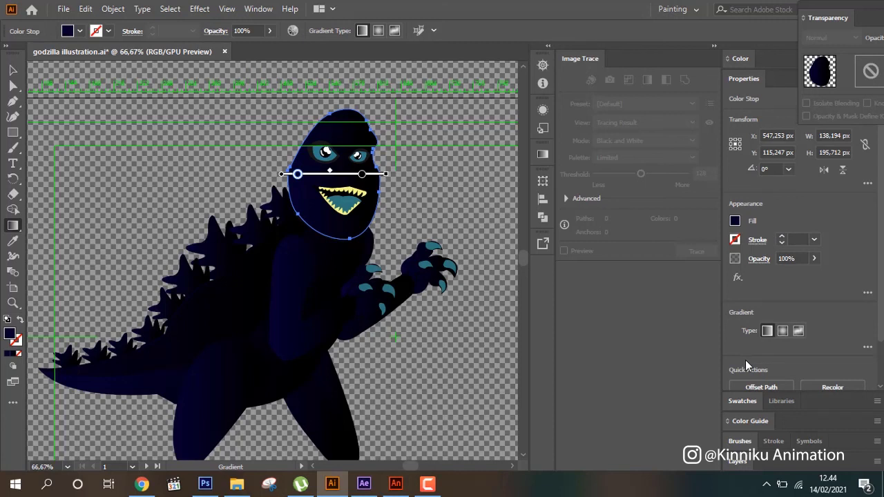
pyautogui.click(361, 174)
pyautogui.moveTo(387, 174); pyautogui.dragTo(447, 174)
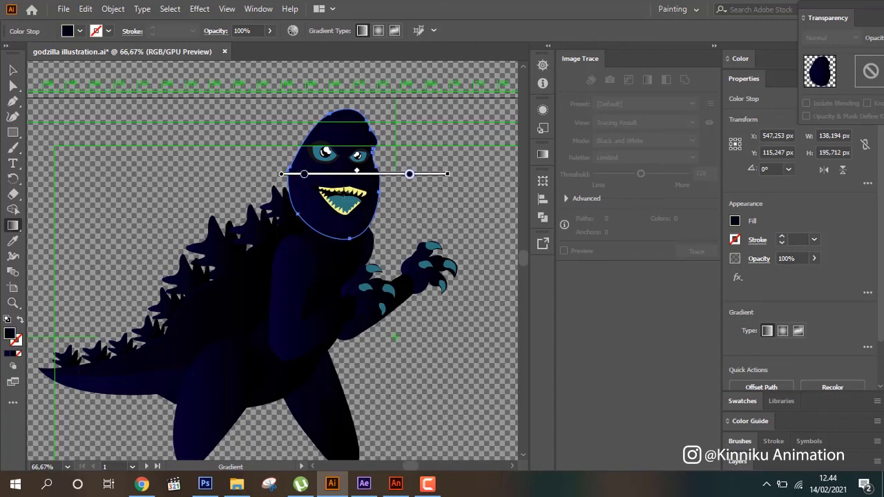
pyautogui.click(308, 174)
pyautogui.moveTo(323, 177); pyautogui.dragTo(351, 176)
pyautogui.press('v')
pyautogui.click(95, 158)
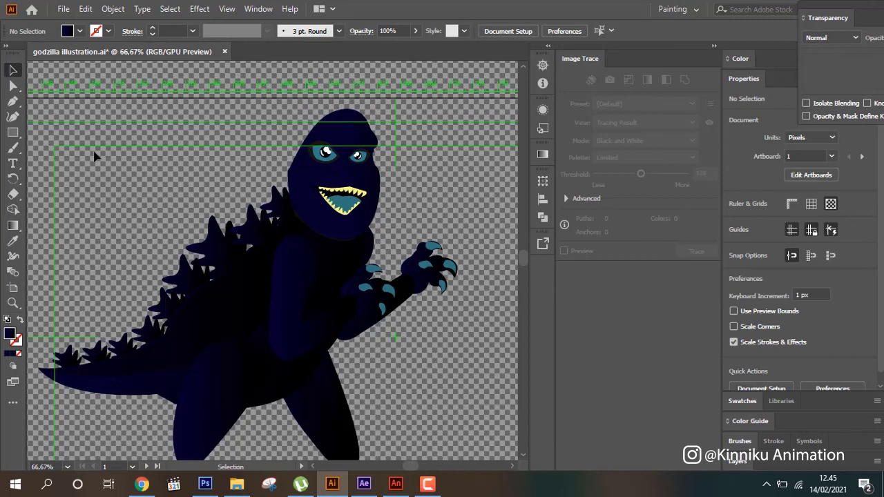
pyautogui.scroll(3, 95, 157)
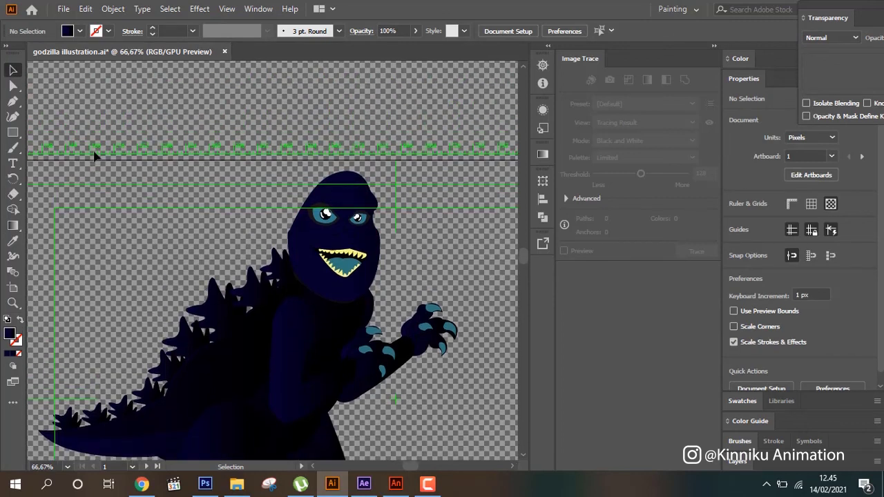
pyautogui.scroll(-4, 94, 158)
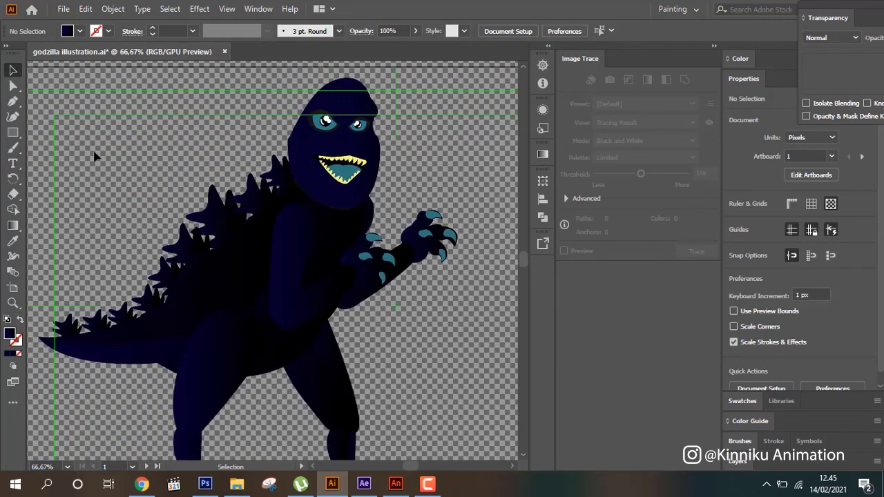
pyautogui.scroll(-3, 94, 158)
pyautogui.scroll(3, 95, 157)
pyautogui.scroll(-3, 95, 158)
pyautogui.scroll(3, 95, 157)
pyautogui.scroll(3, 95, 158)
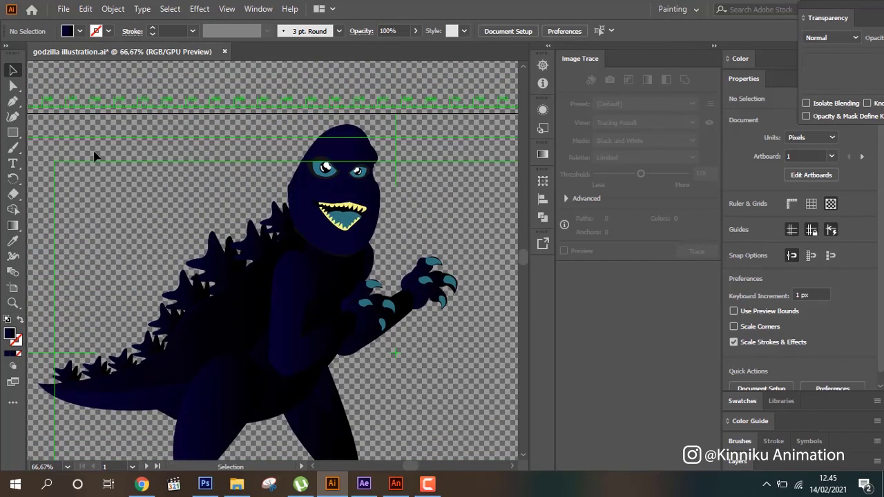
pyautogui.press('a')
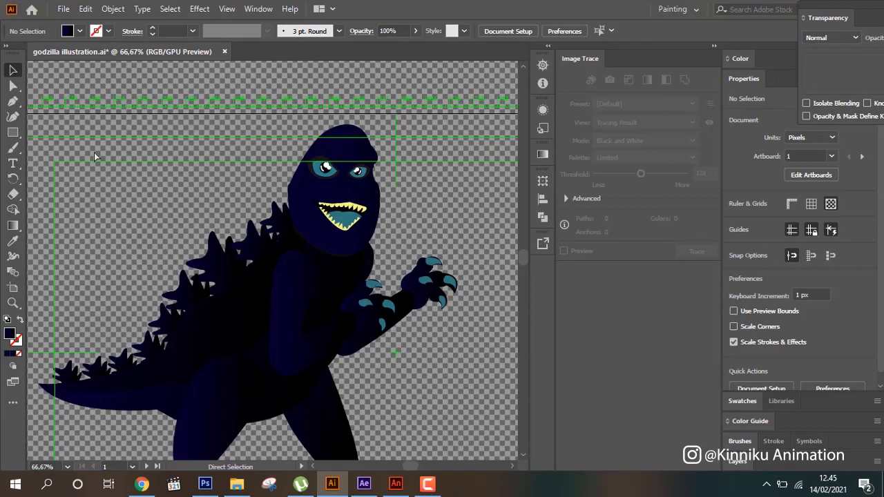